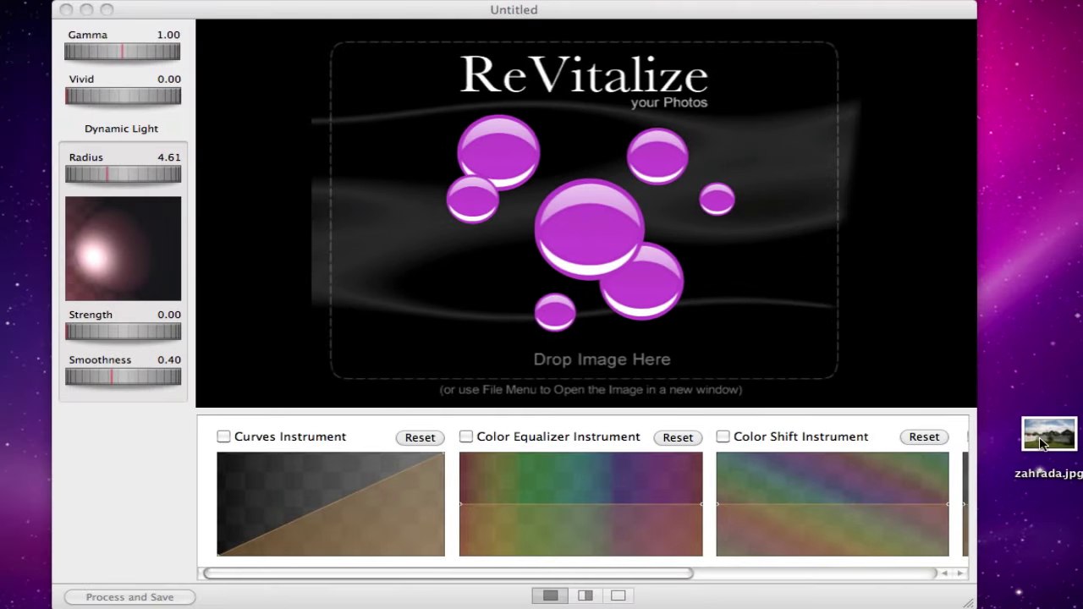
# - Drag zahrada.jpg from the desktop onto ReVitalize's 'Drop Image Here' area
pyautogui.moveTo(1042, 443); pyautogui.dragTo(578, 225)
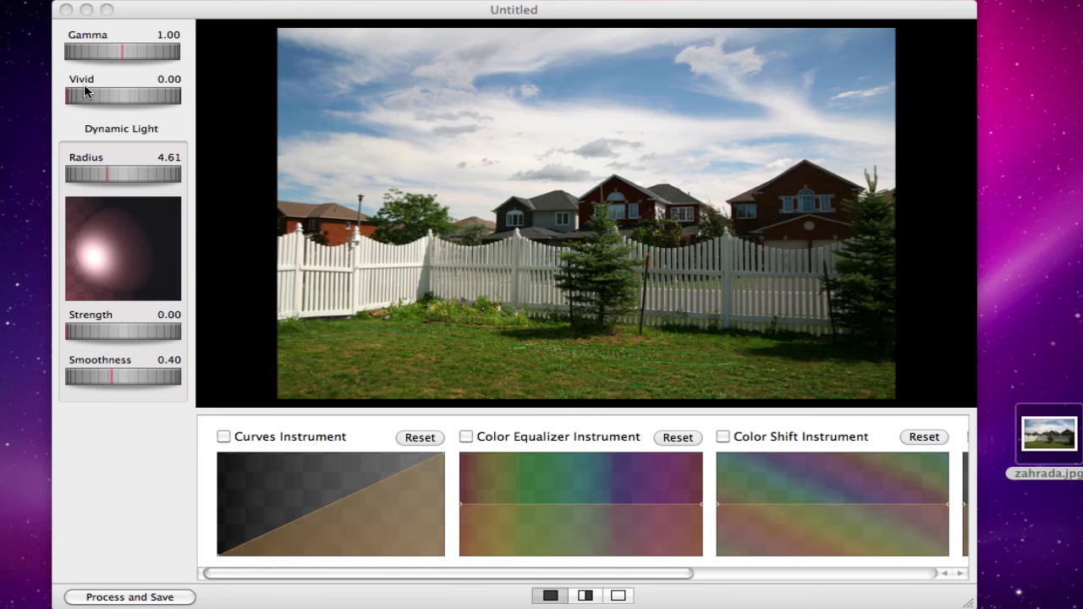
# - Set Vivid to 0.22 and Dynamic Light to strength 0.96, radius 5.75
pyautogui.click(72, 96)
pyautogui.moveTo(90, 98); pyautogui.dragTo(116, 99)
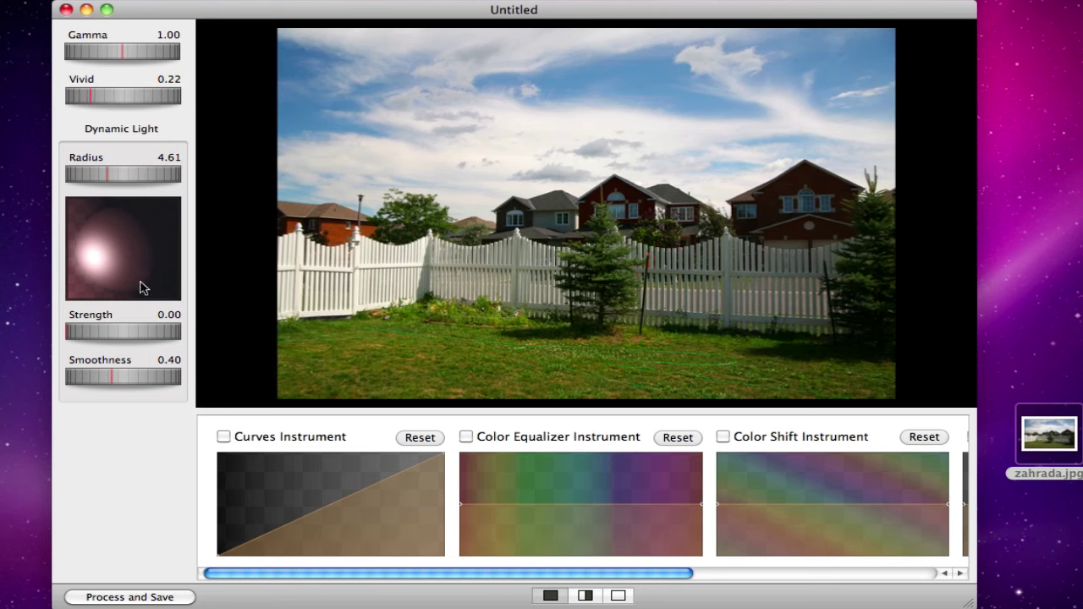
pyautogui.moveTo(87, 251)
pyautogui.mouseDown()
pyautogui.moveTo(97, 242)
pyautogui.moveTo(153, 258)
pyautogui.moveTo(164, 251)
pyautogui.moveTo(156, 244)
pyautogui.mouseUp()
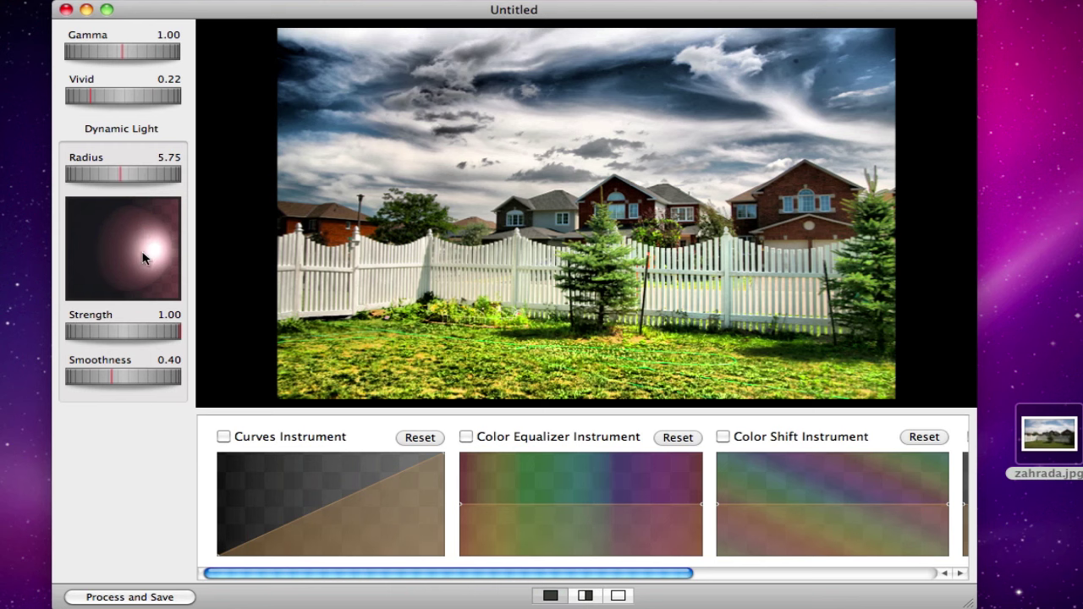
pyautogui.moveTo(146, 248)
pyautogui.mouseDown()
pyautogui.moveTo(157, 225)
pyautogui.moveTo(161, 280)
pyautogui.moveTo(155, 254)
pyautogui.moveTo(110, 285)
pyautogui.moveTo(138, 288)
pyautogui.moveTo(96, 200)
pyautogui.mouseUp()
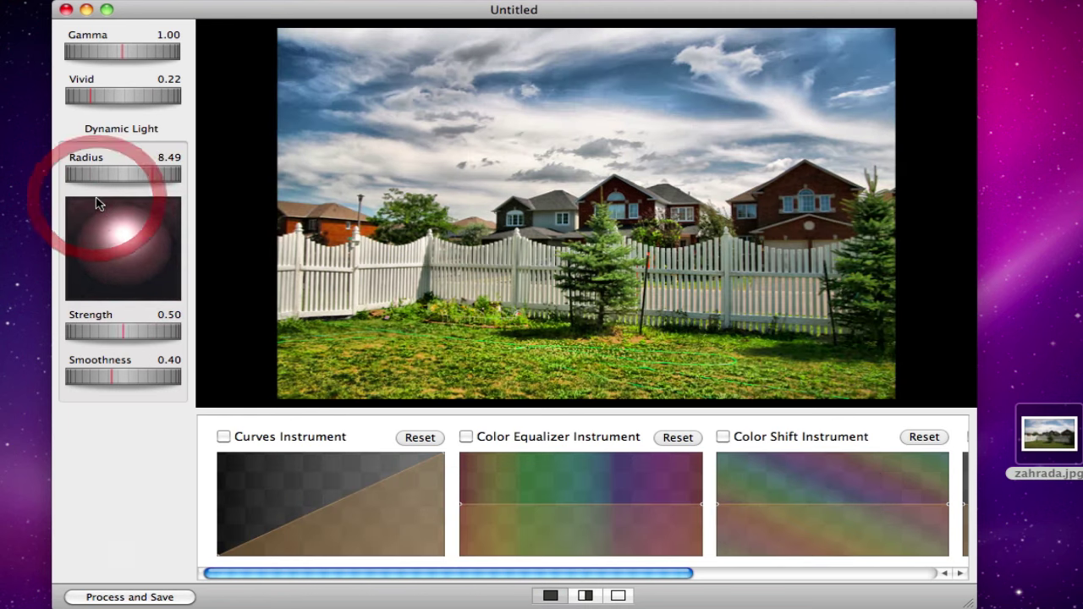
pyautogui.moveTo(126, 257)
pyautogui.mouseDown()
pyautogui.moveTo(130, 233)
pyautogui.moveTo(91, 254)
pyautogui.moveTo(87, 237)
pyautogui.moveTo(109, 232)
pyautogui.moveTo(150, 257)
pyautogui.moveTo(191, 252)
pyautogui.moveTo(153, 250)
pyautogui.mouseUp()
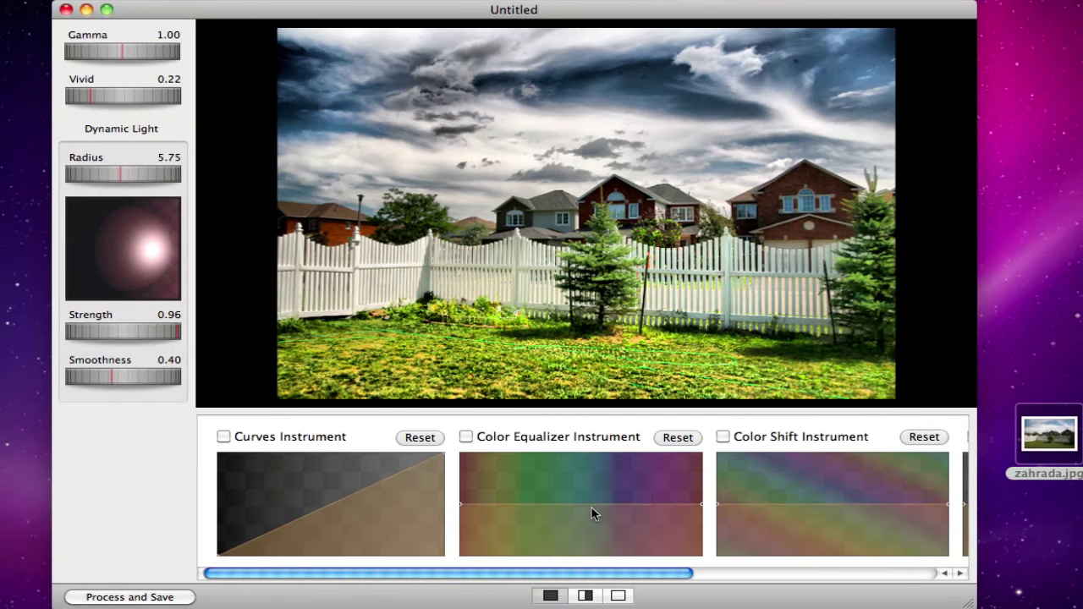
# - Compare split, original and result views, then raise Vivid to 0.44
pyautogui.click(589, 595)
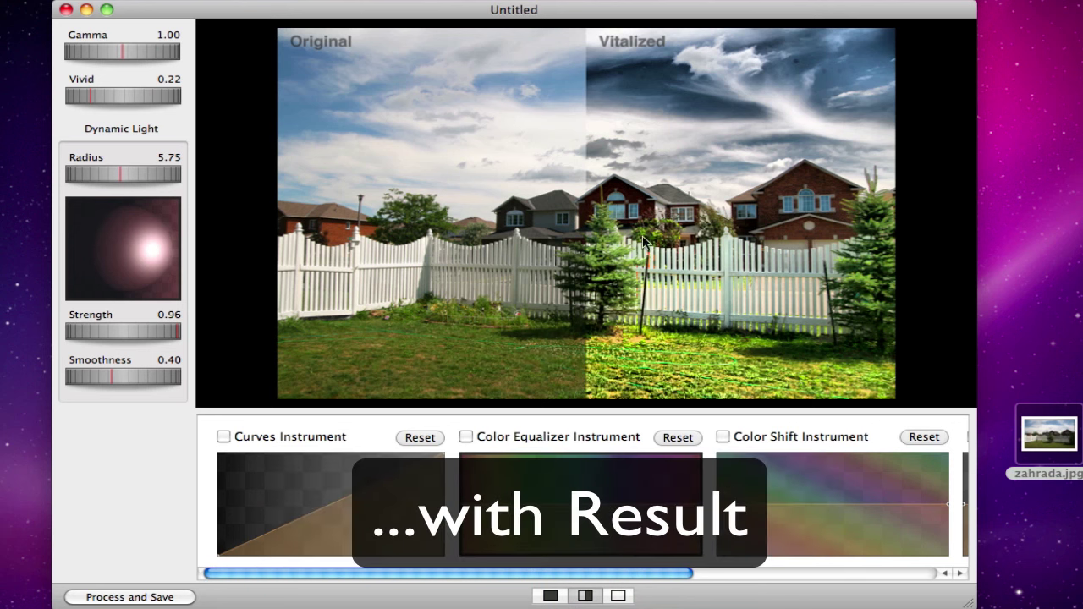
pyautogui.click(620, 596)
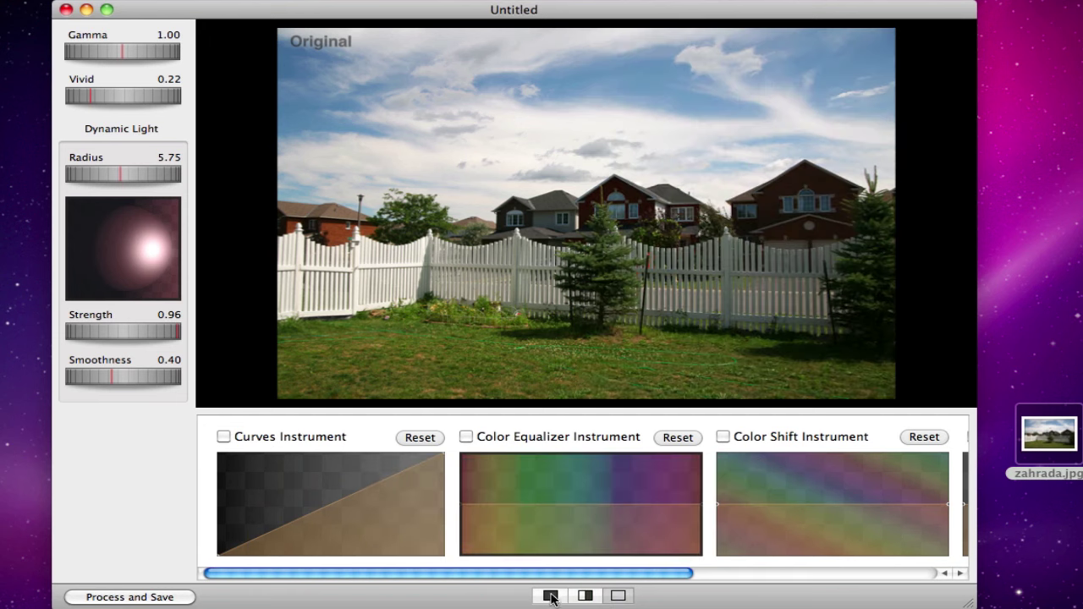
pyautogui.click(551, 596)
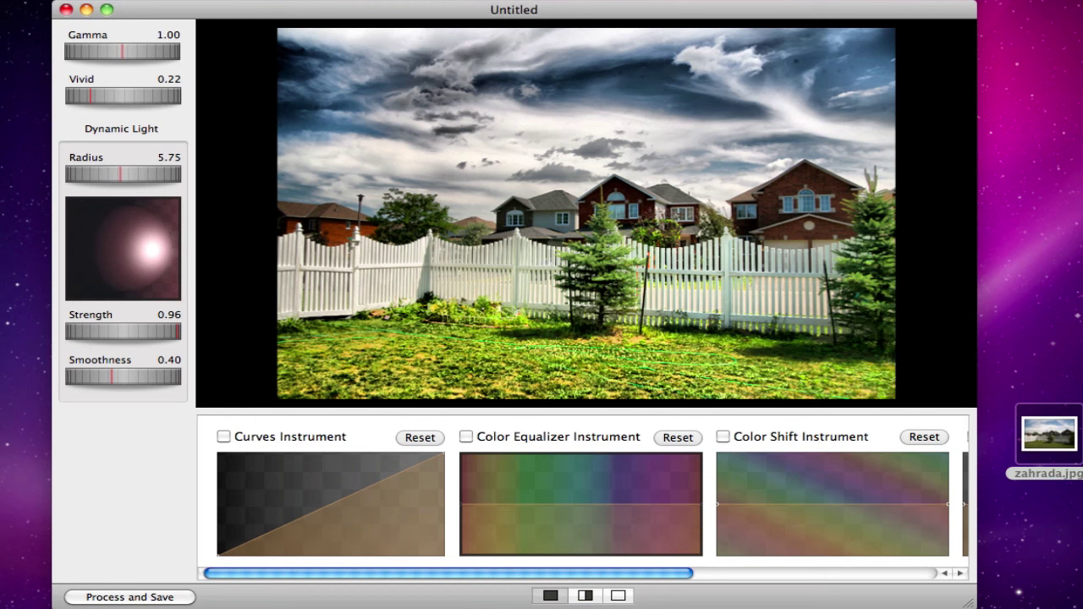
pyautogui.click(619, 597)
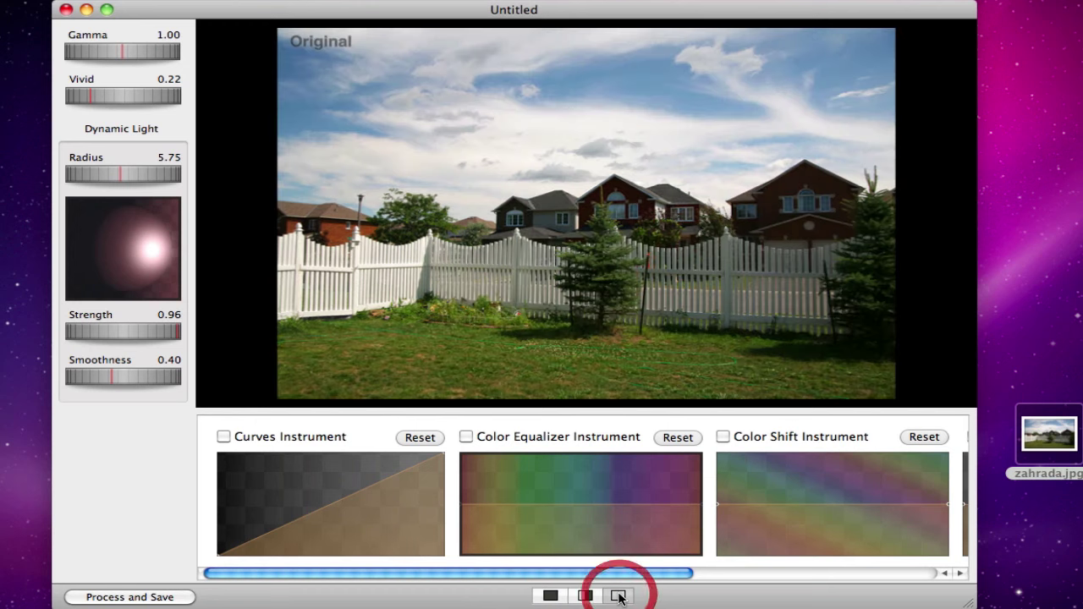
pyautogui.click(551, 595)
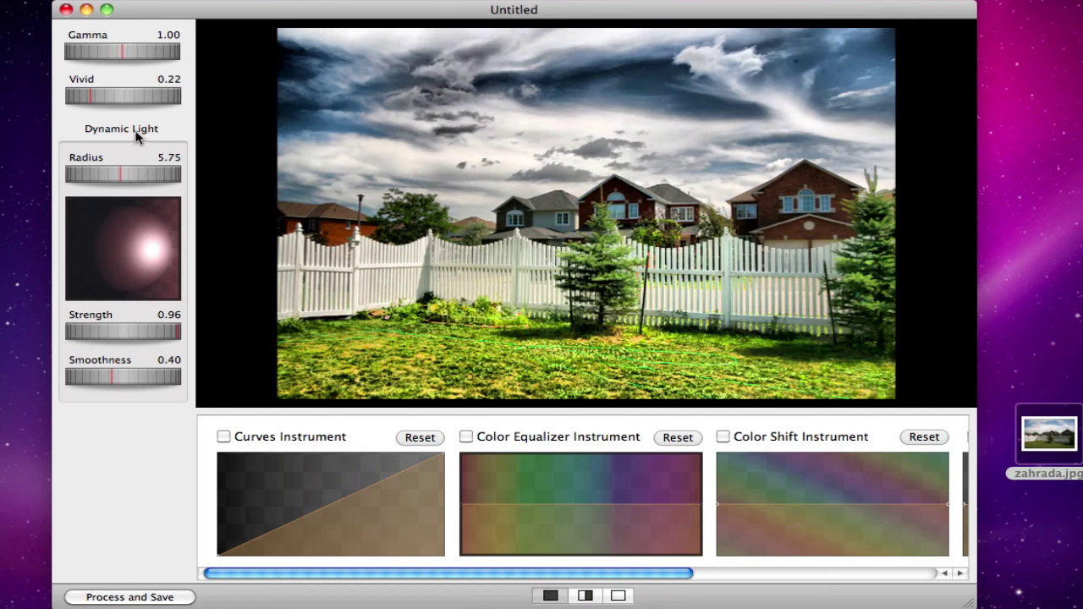
pyautogui.moveTo(91, 97)
pyautogui.mouseDown()
pyautogui.moveTo(128, 103)
pyautogui.moveTo(119, 103)
pyautogui.mouseUp()
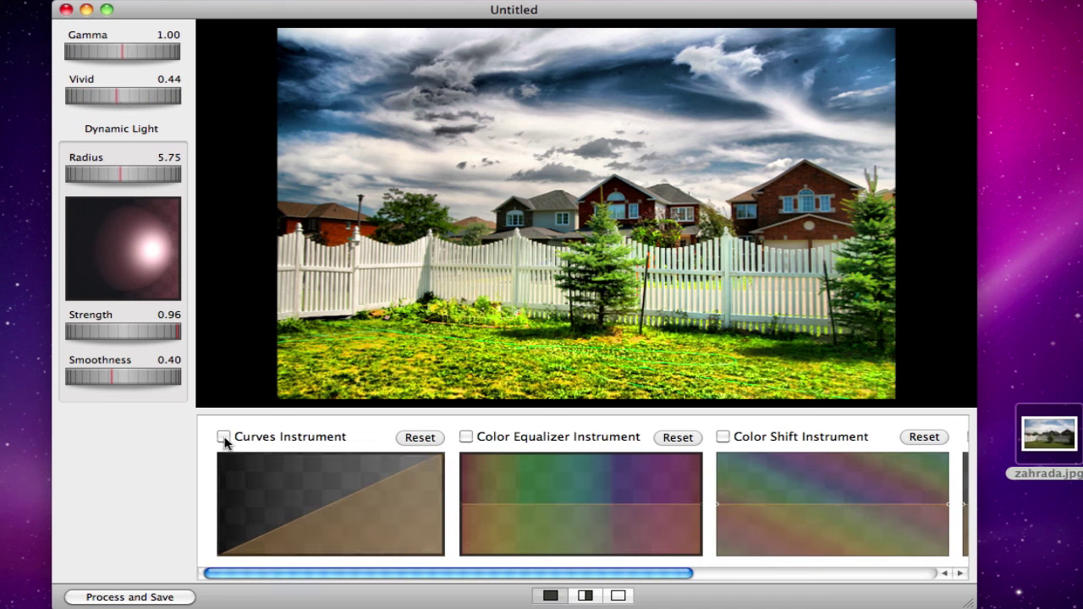
pyautogui.click(223, 436)
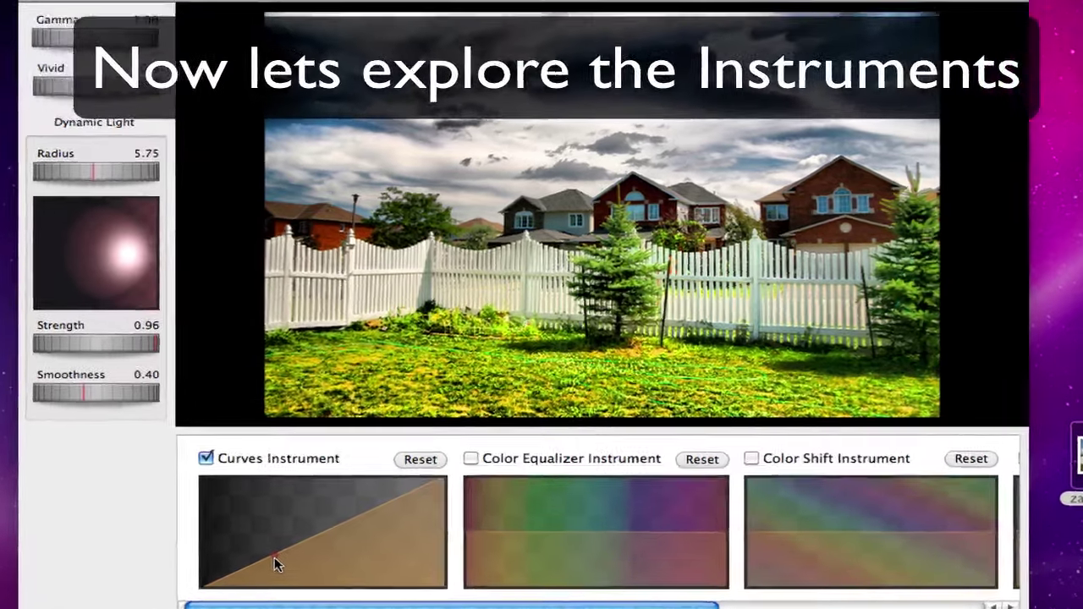
pyautogui.moveTo(286, 533); pyautogui.dragTo(305, 533)
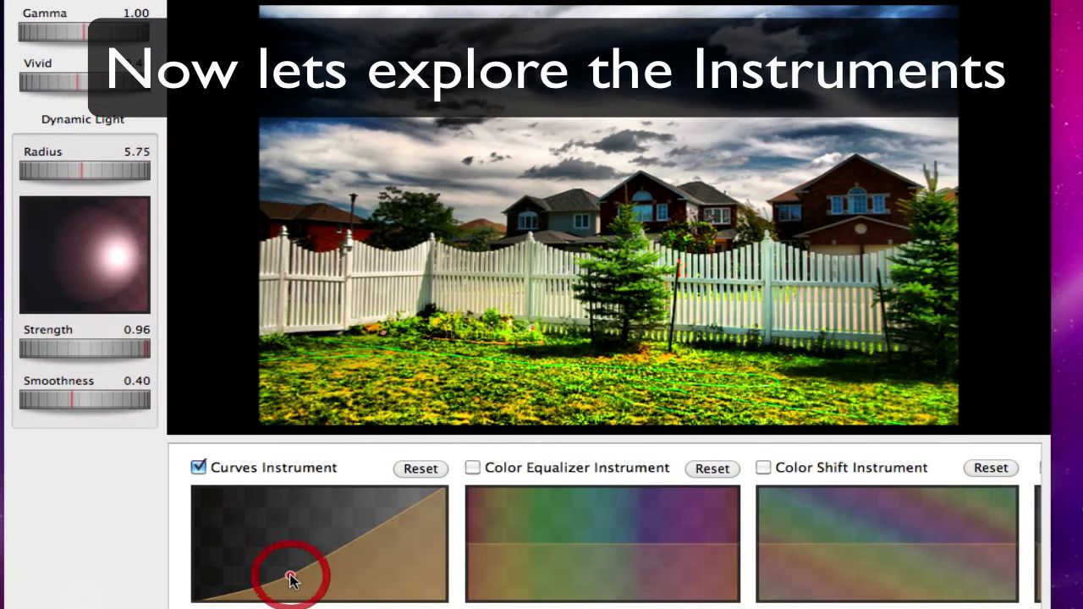
pyautogui.moveTo(385, 524)
pyautogui.mouseDown()
pyautogui.moveTo(356, 517)
pyautogui.moveTo(374, 534)
pyautogui.mouseUp()
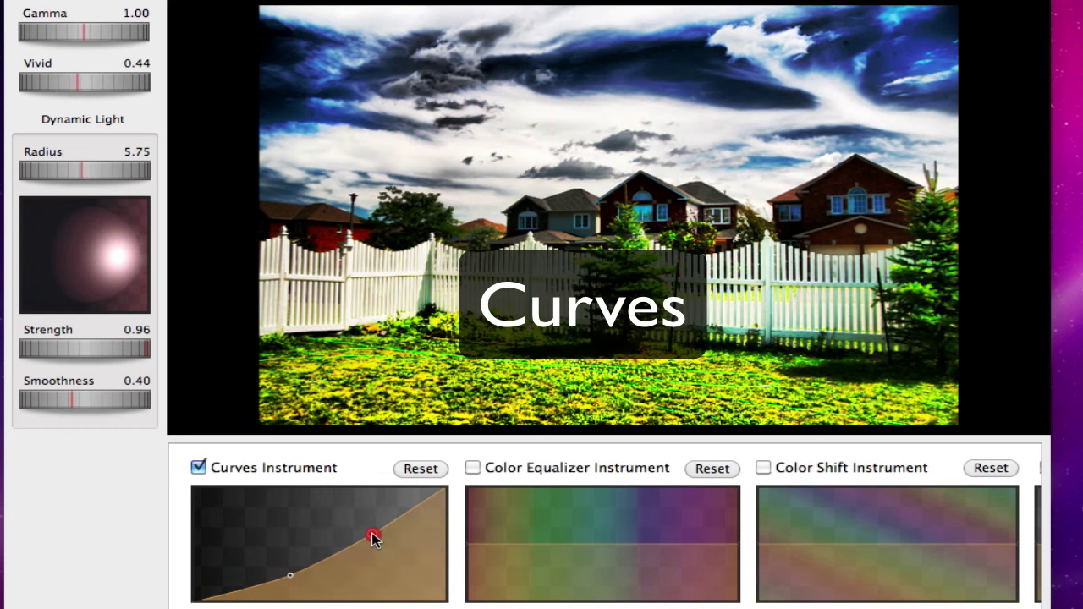
pyautogui.click(290, 576)
pyautogui.moveTo(291, 577)
pyautogui.mouseDown()
pyautogui.moveTo(256, 522)
pyautogui.moveTo(276, 547)
pyautogui.mouseUp()
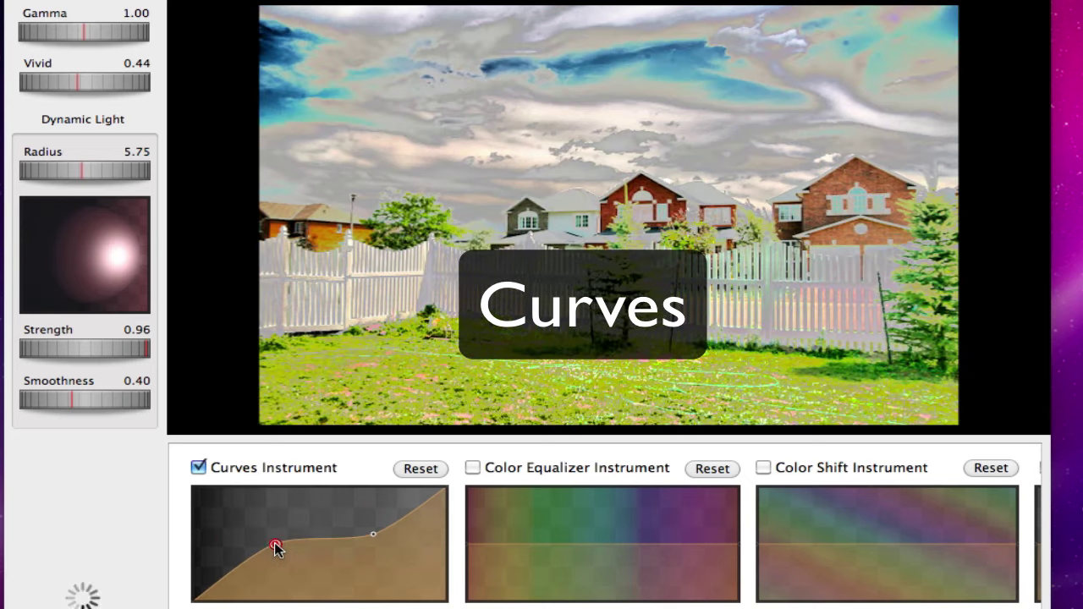
pyautogui.moveTo(373, 535)
pyautogui.mouseDown()
pyautogui.moveTo(368, 526)
pyautogui.moveTo(396, 524)
pyautogui.mouseUp()
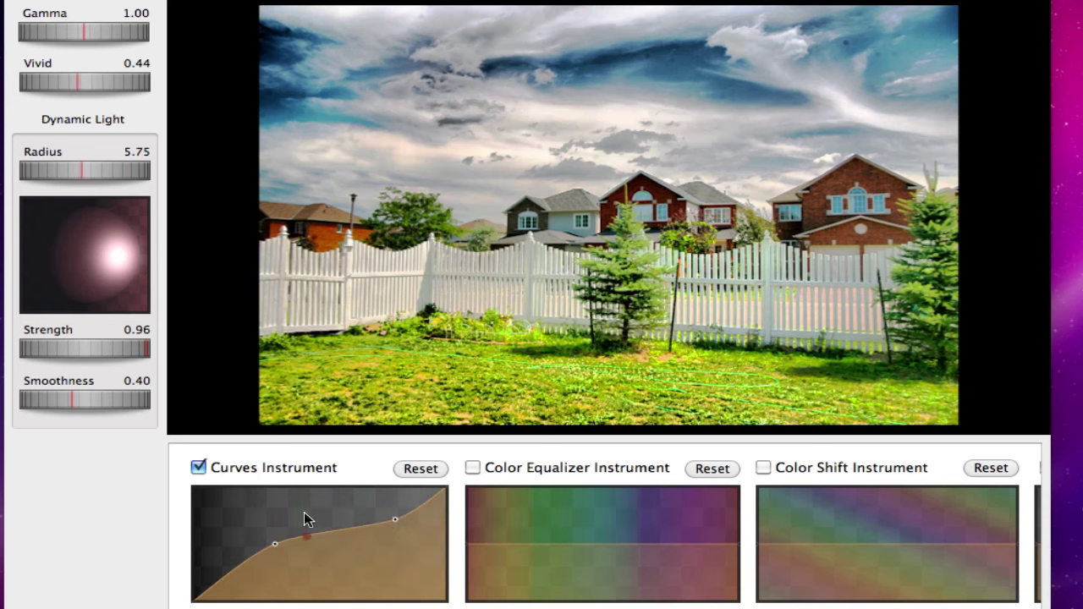
pyautogui.rightClick(279, 545)
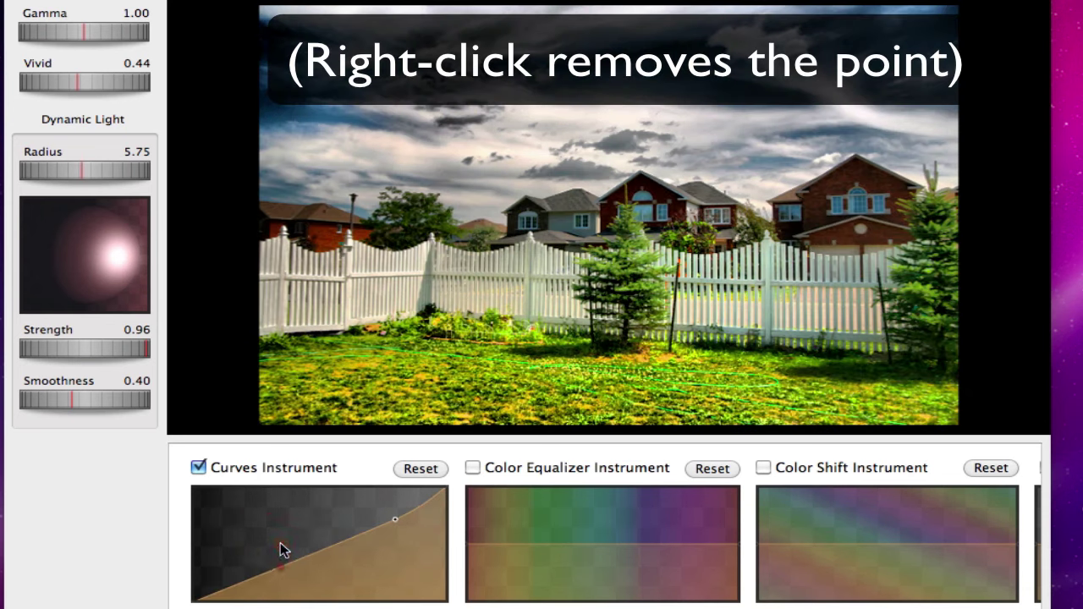
pyautogui.rightClick(392, 514)
pyautogui.click(198, 467)
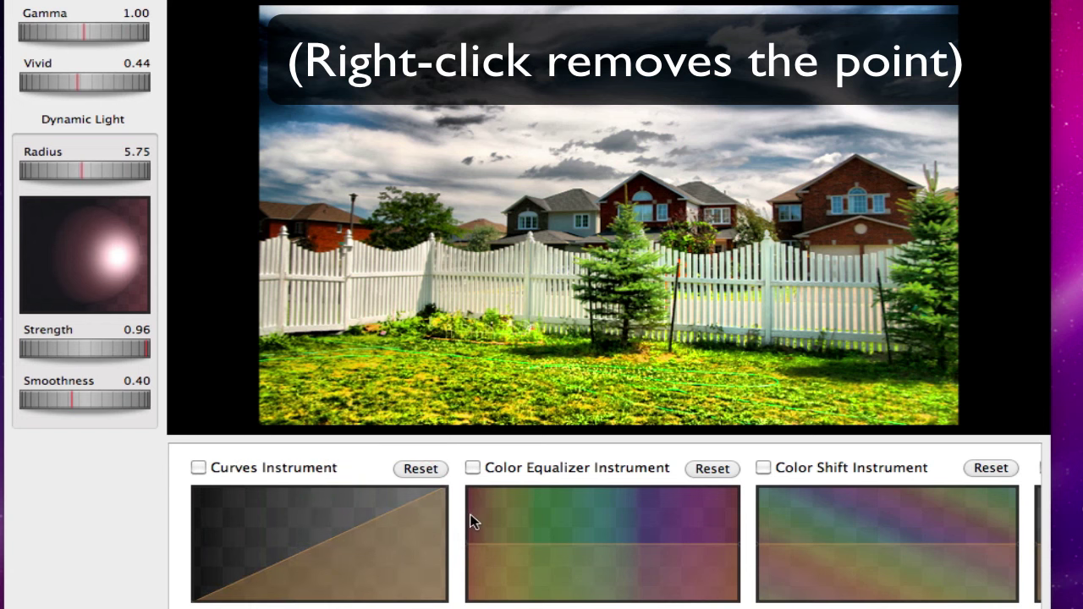
# - Enable Color Equalizer, shape a greens-only arch on its curve, then reset it flat
pyautogui.click(473, 468)
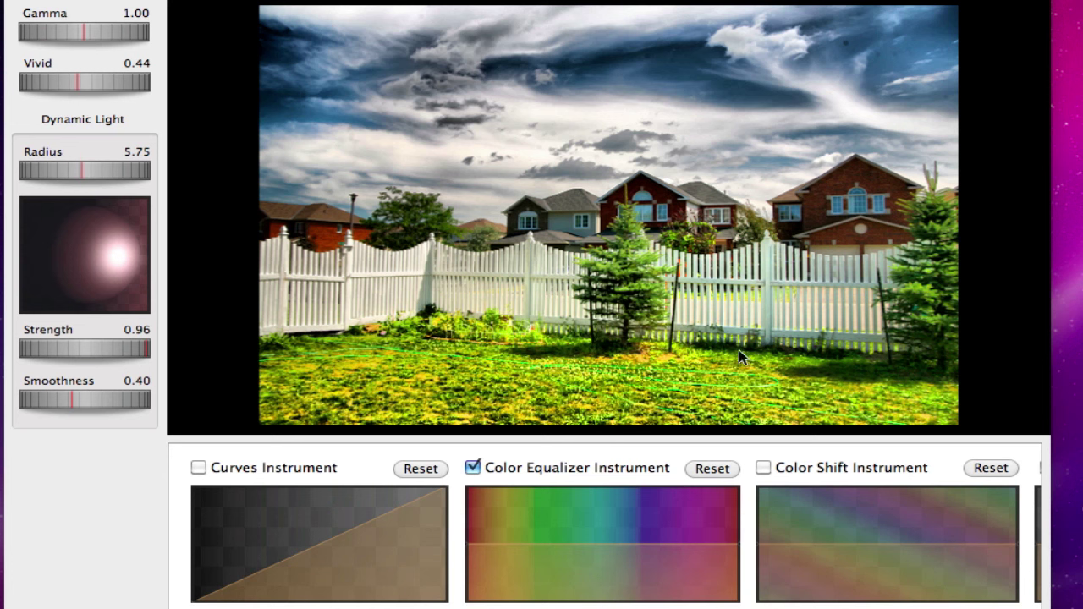
pyautogui.click(513, 543)
pyautogui.click(573, 546)
pyautogui.moveTo(472, 548)
pyautogui.mouseDown()
pyautogui.moveTo(472, 600)
pyautogui.moveTo(505, 603)
pyautogui.mouseUp()
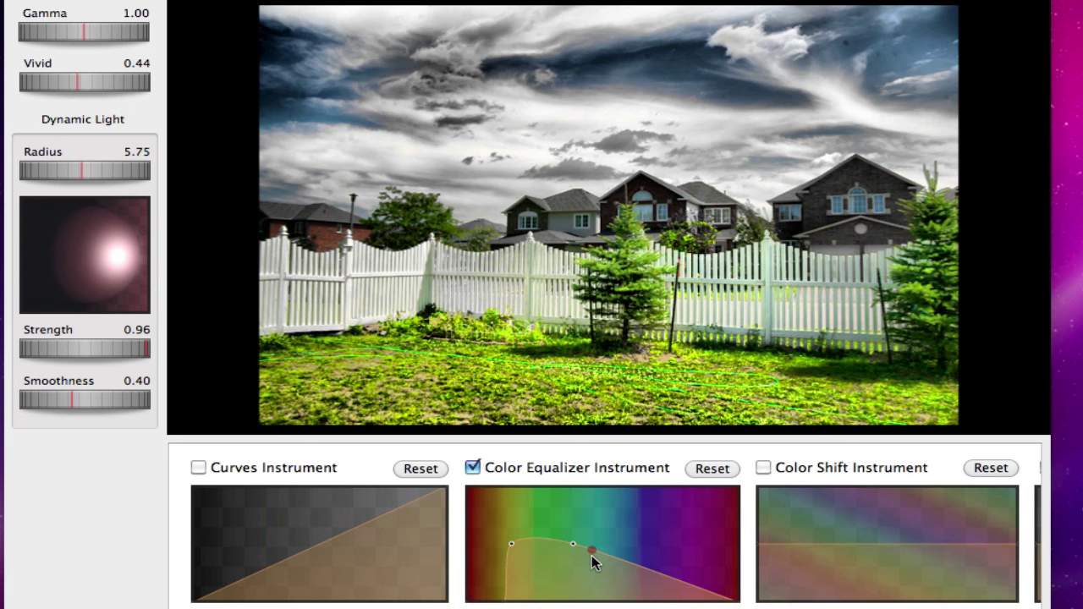
pyautogui.moveTo(592, 554); pyautogui.dragTo(587, 597)
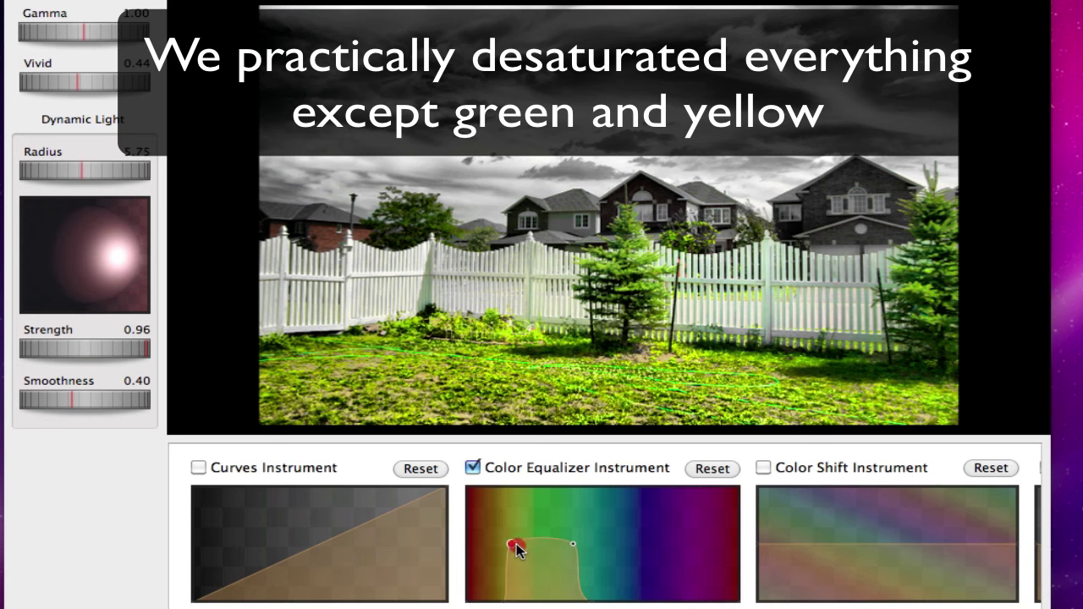
pyautogui.moveTo(516, 543); pyautogui.dragTo(521, 599)
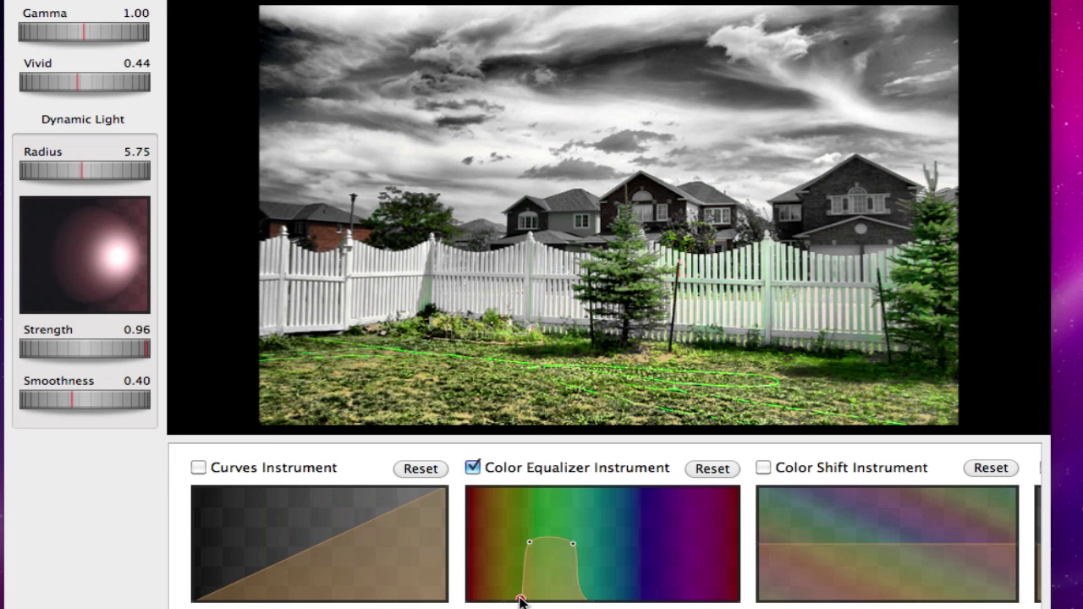
pyautogui.moveTo(519, 601)
pyautogui.mouseDown()
pyautogui.moveTo(513, 594)
pyautogui.moveTo(598, 597)
pyautogui.mouseUp()
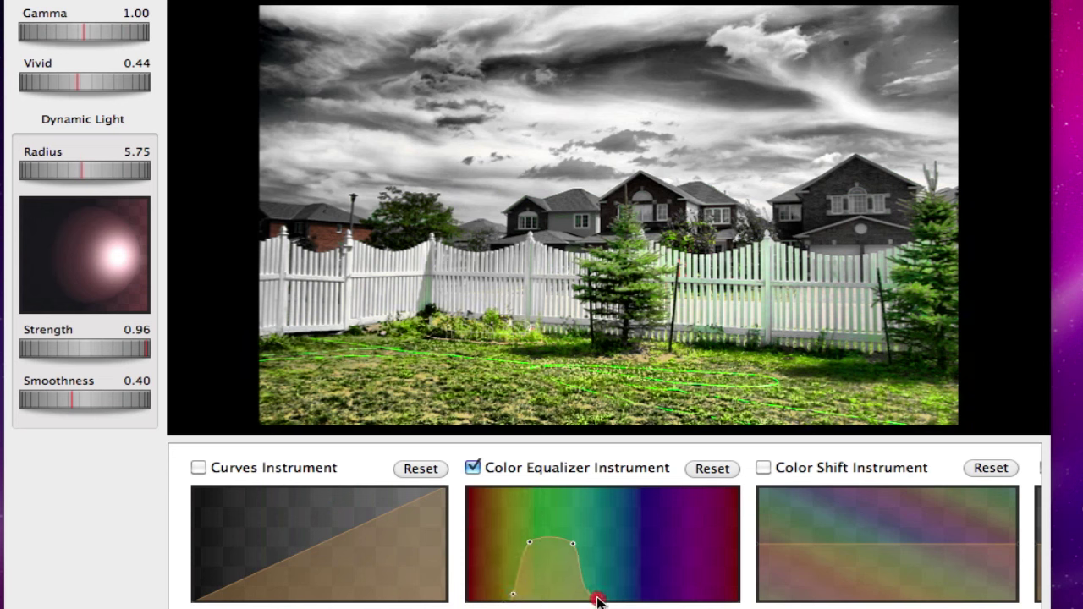
pyautogui.moveTo(576, 546)
pyautogui.mouseDown()
pyautogui.moveTo(576, 530)
pyautogui.moveTo(533, 529)
pyautogui.mouseUp()
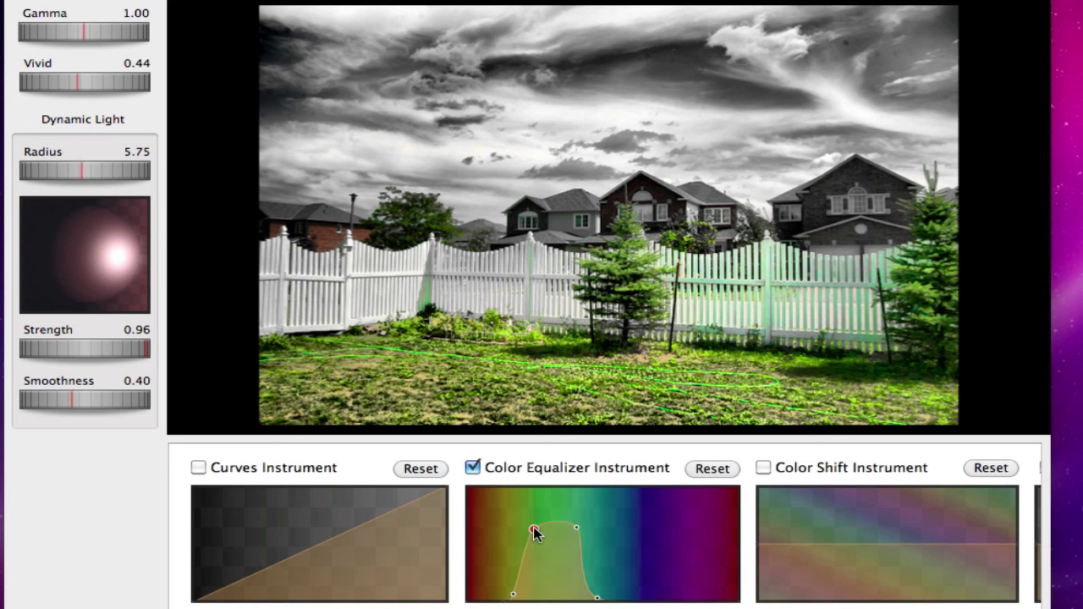
pyautogui.click(715, 469)
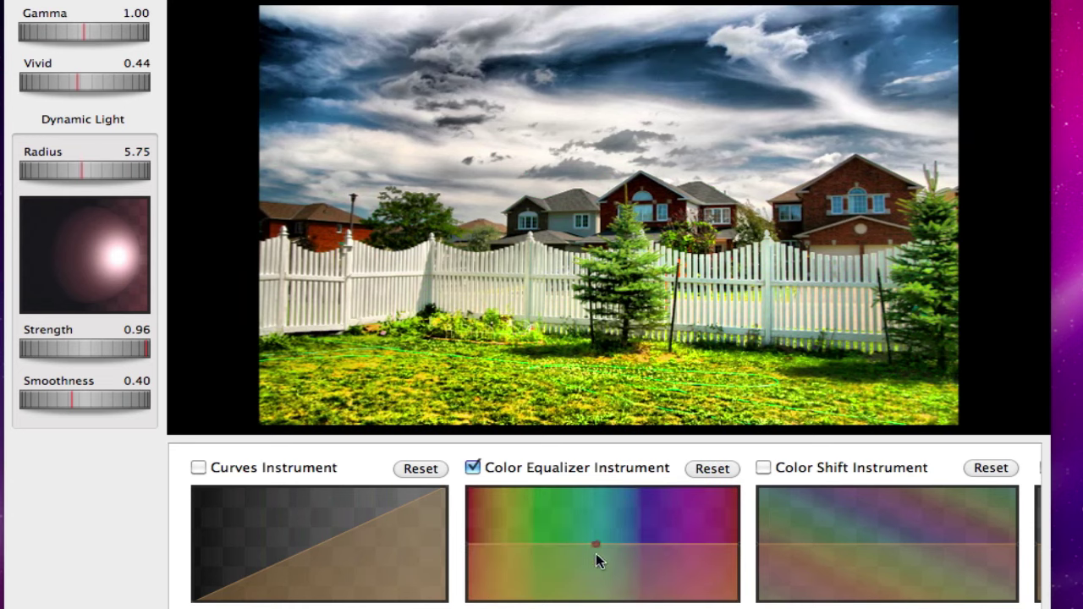
# - Reshape the equalizer curve to boost blues, reset it flat, and disable Color Equalizer
pyautogui.click(597, 544)
pyautogui.click(666, 544)
pyautogui.click(627, 544)
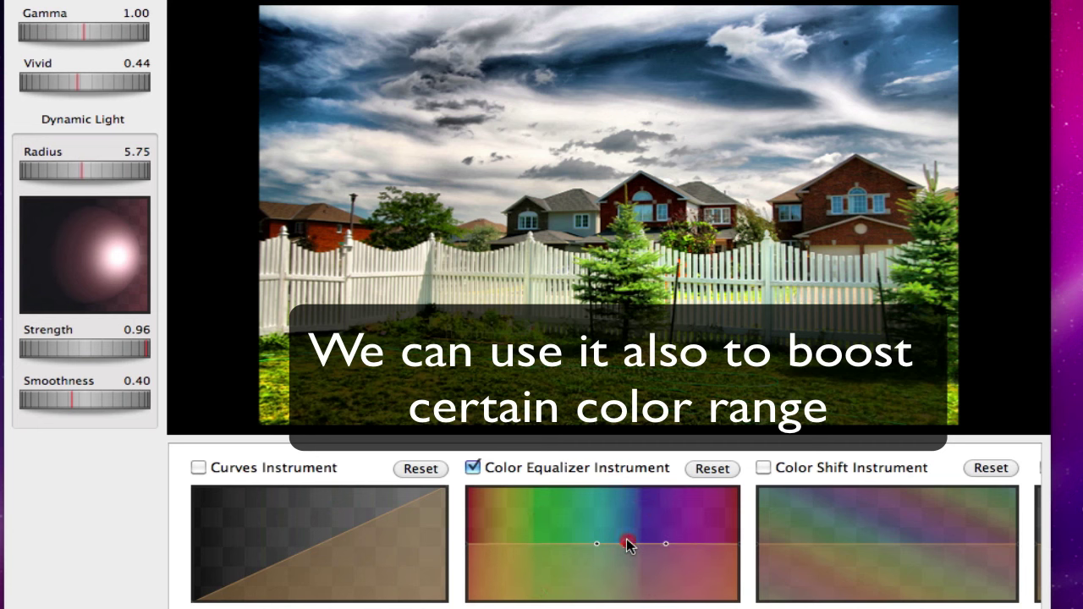
pyautogui.moveTo(627, 543)
pyautogui.mouseDown()
pyautogui.moveTo(627, 525)
pyautogui.moveTo(647, 523)
pyautogui.mouseUp()
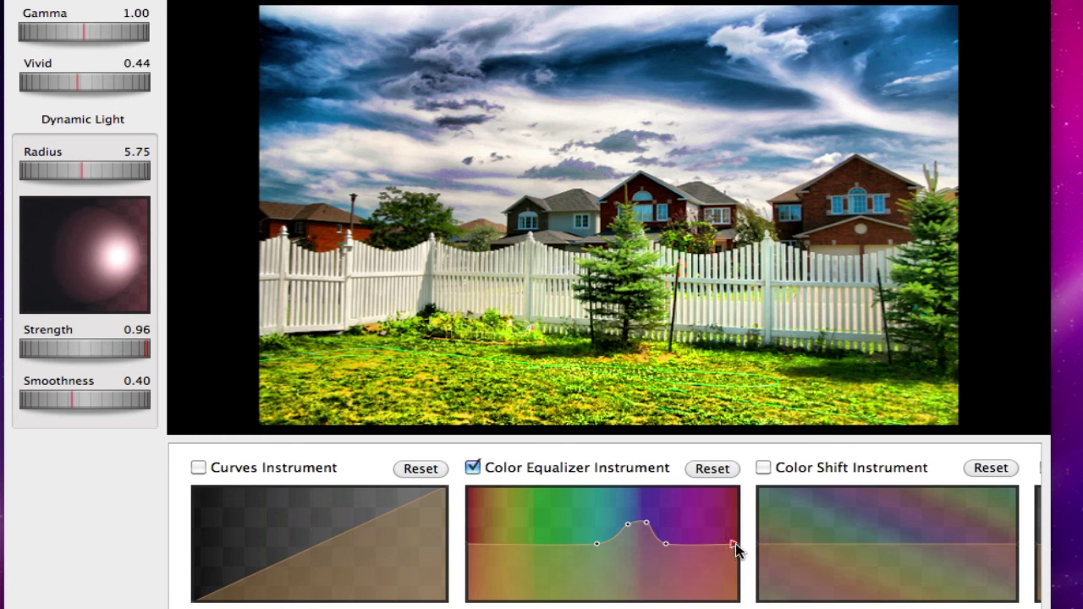
pyautogui.moveTo(735, 543); pyautogui.dragTo(736, 596)
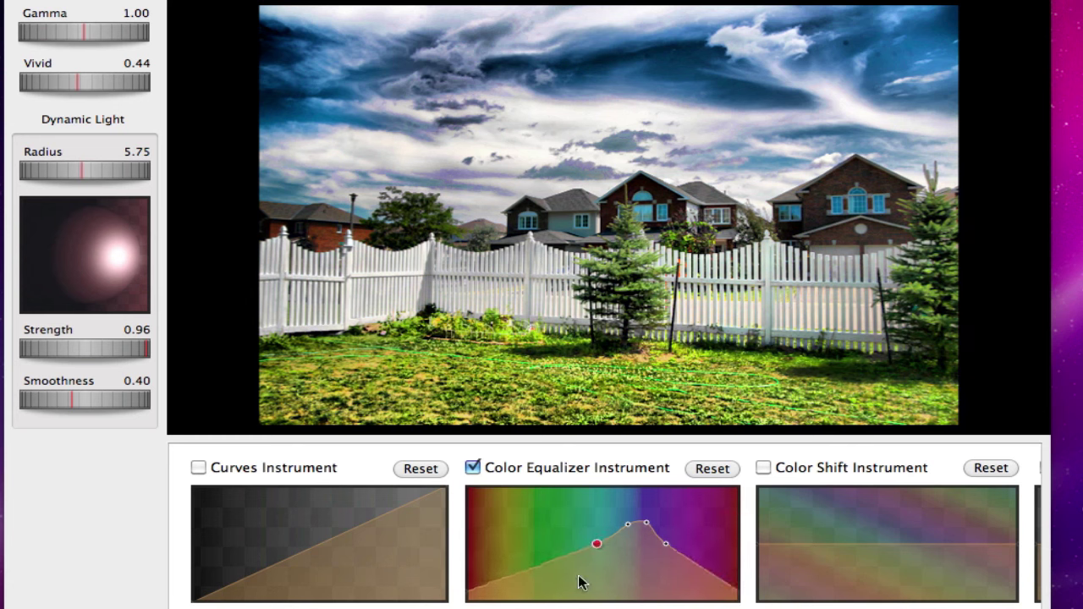
pyautogui.click(541, 566)
pyautogui.moveTo(542, 569); pyautogui.dragTo(554, 588)
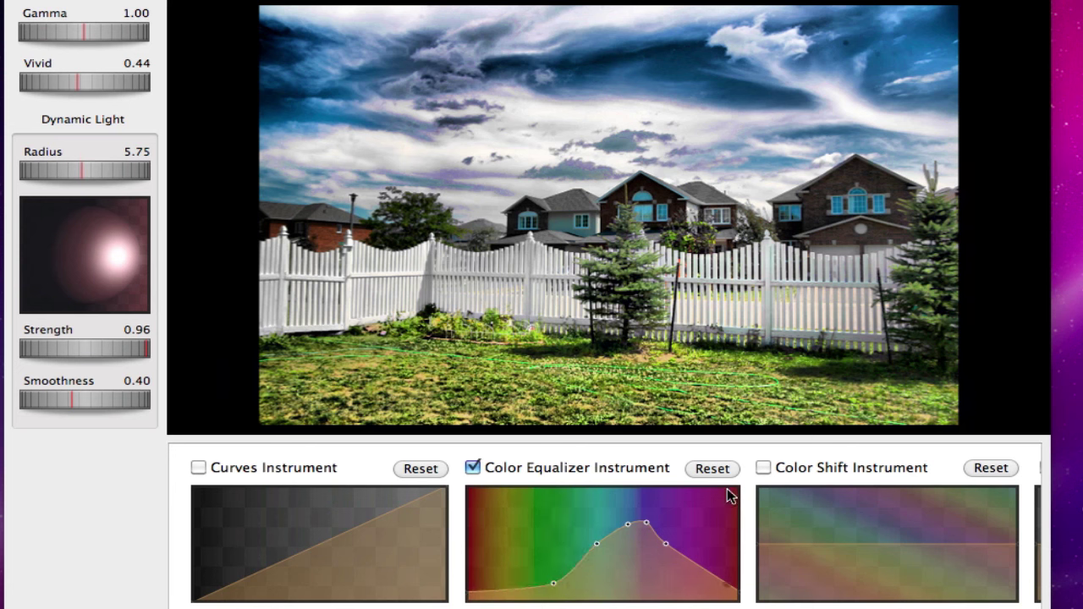
pyautogui.click(715, 467)
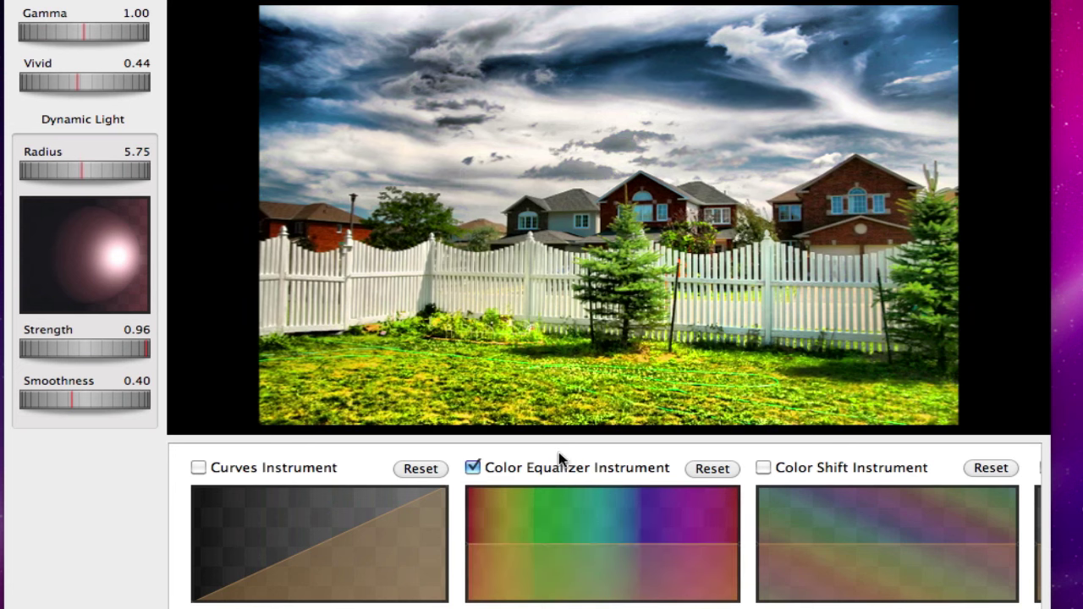
pyautogui.click(472, 467)
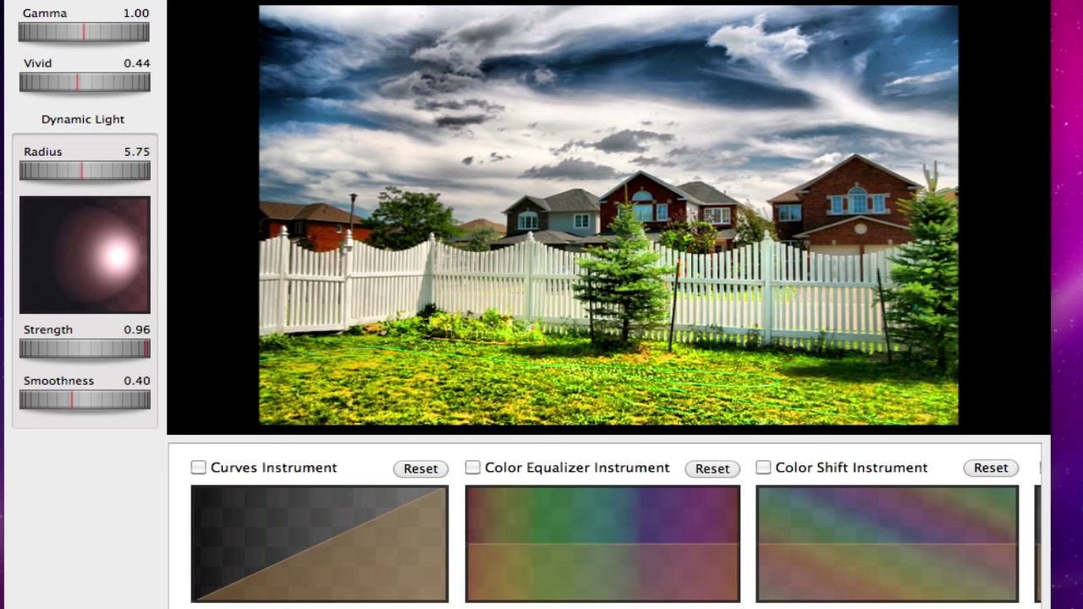
# - Enable Color Shift and raise a curve peak over blue hues so the sky turns reddish-maroon
pyautogui.hscroll(5, 751, 542)
pyautogui.hscroll(4, 752, 542)
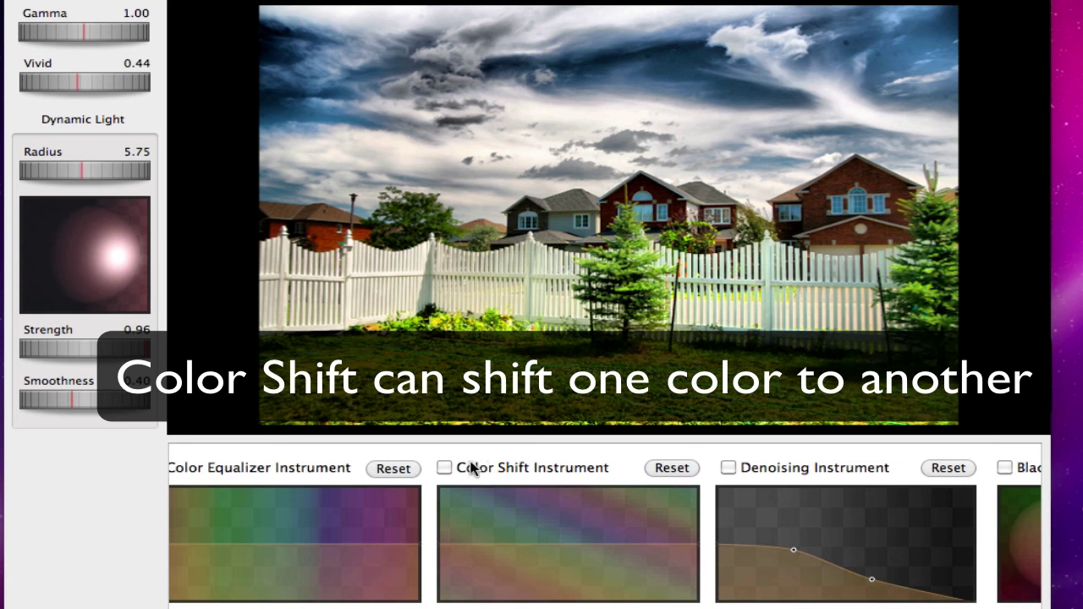
pyautogui.click(439, 466)
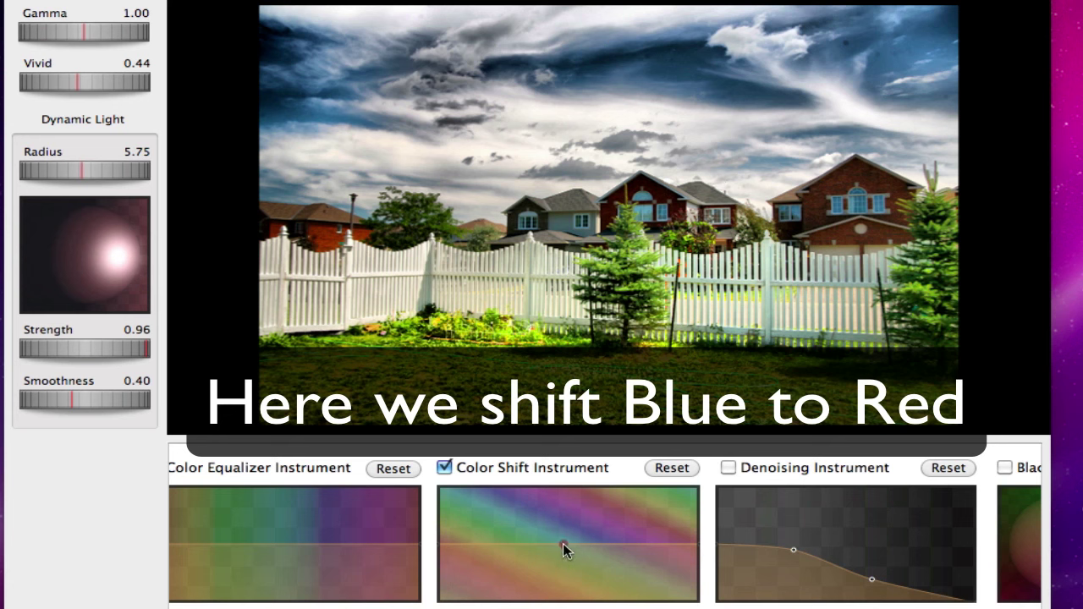
pyautogui.click(561, 544)
pyautogui.click(640, 547)
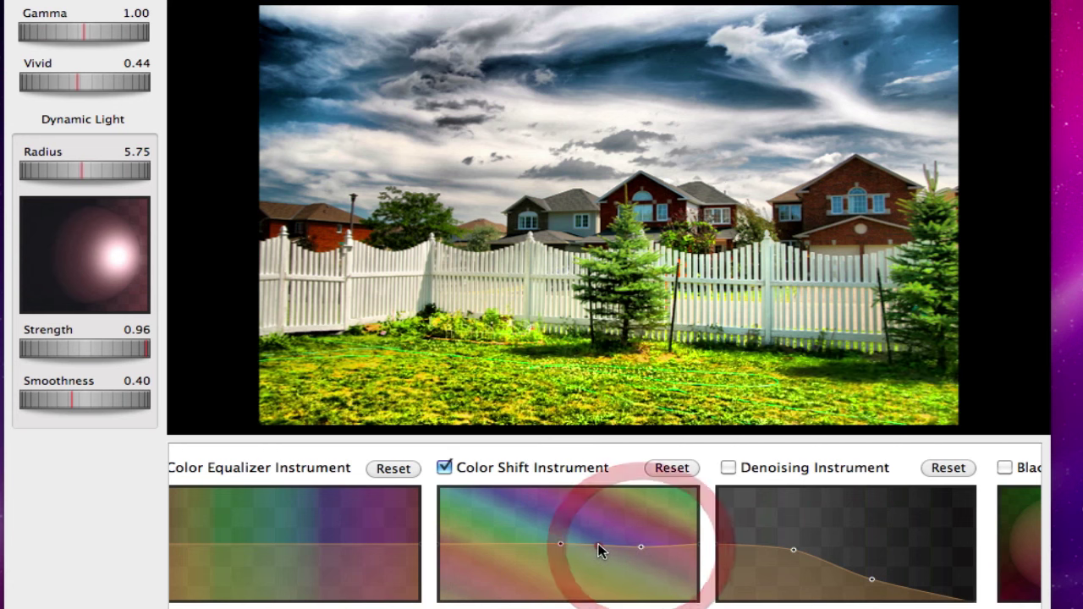
pyautogui.moveTo(599, 549)
pyautogui.mouseDown()
pyautogui.moveTo(602, 565)
pyautogui.moveTo(603, 508)
pyautogui.mouseUp()
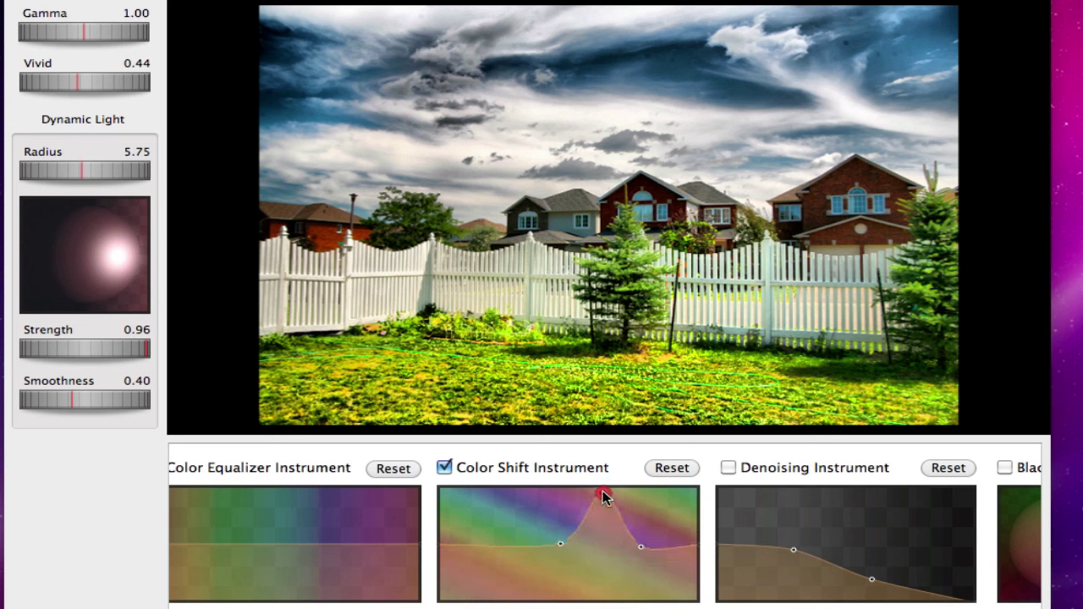
pyautogui.click(641, 548)
pyautogui.moveTo(603, 508)
pyautogui.mouseDown()
pyautogui.moveTo(599, 524)
pyautogui.moveTo(599, 492)
pyautogui.moveTo(578, 498)
pyautogui.mouseUp()
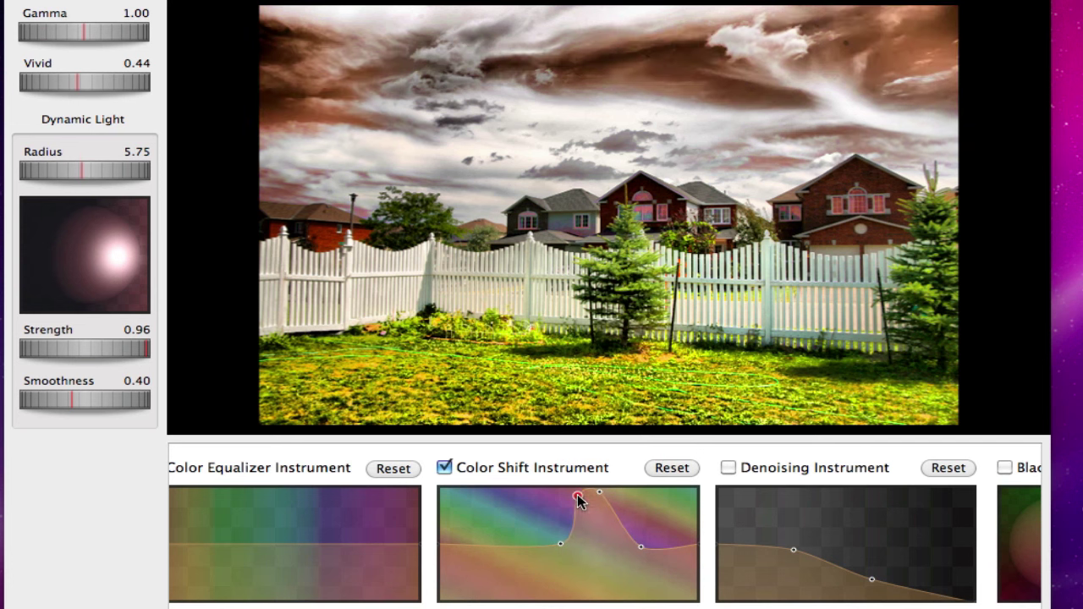
pyautogui.moveTo(577, 494); pyautogui.dragTo(577, 504)
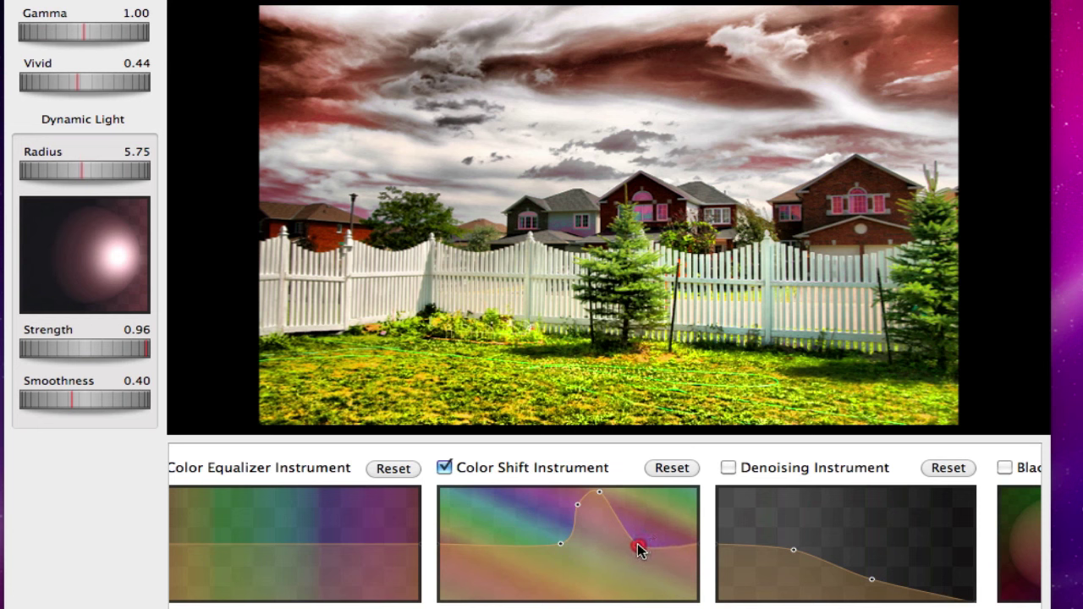
pyautogui.moveTo(647, 550); pyautogui.dragTo(629, 542)
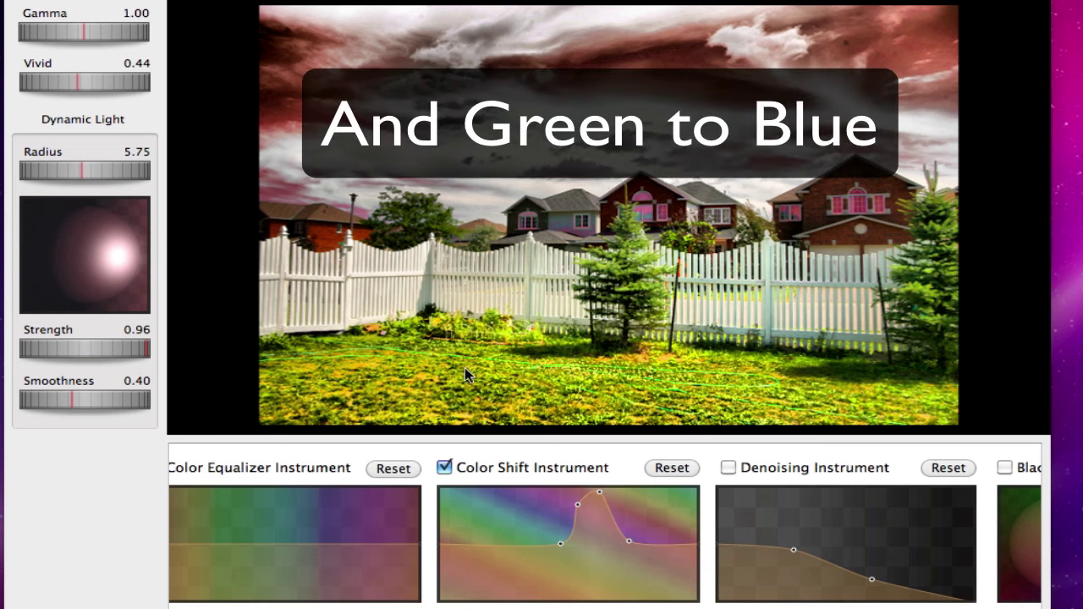
# - Raise a bump on the Color Shift curve over the green hues
pyautogui.click(490, 545)
pyautogui.click(541, 551)
pyautogui.moveTo(517, 545); pyautogui.dragTo(517, 519)
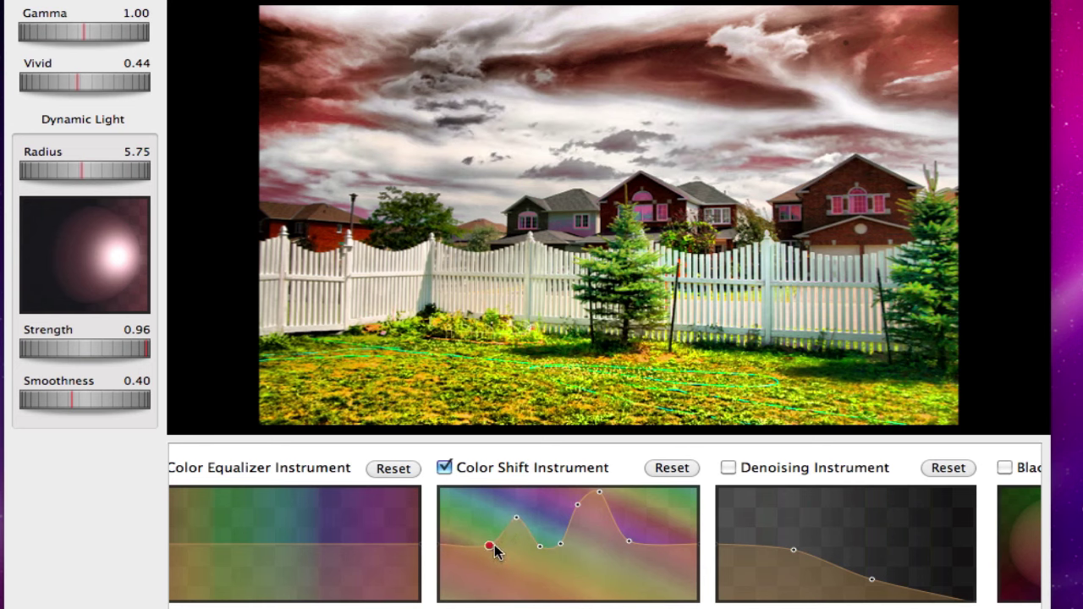
pyautogui.click(497, 520)
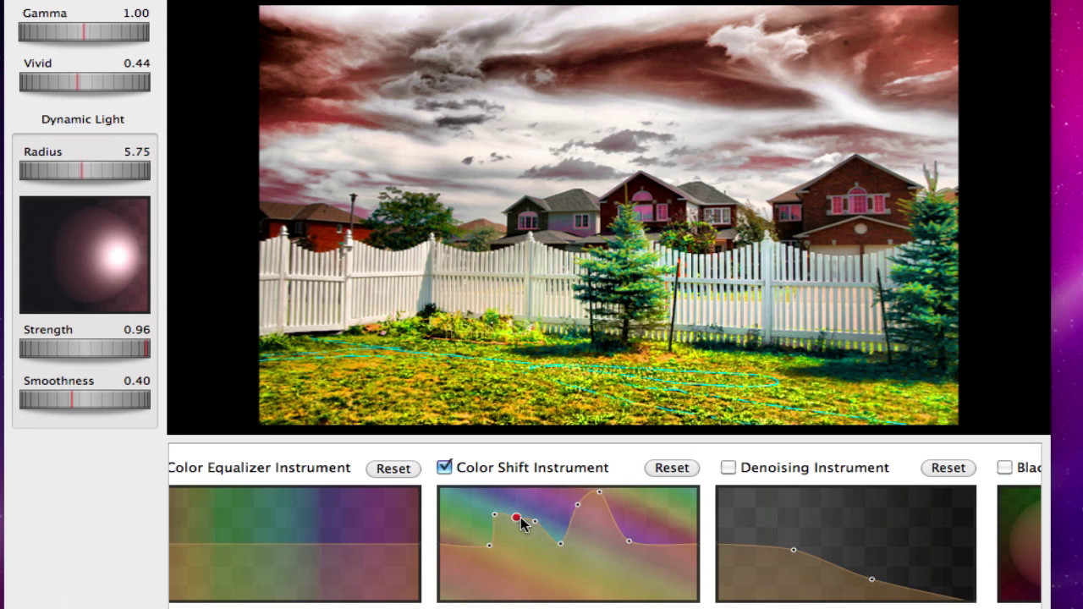
pyautogui.click(494, 513)
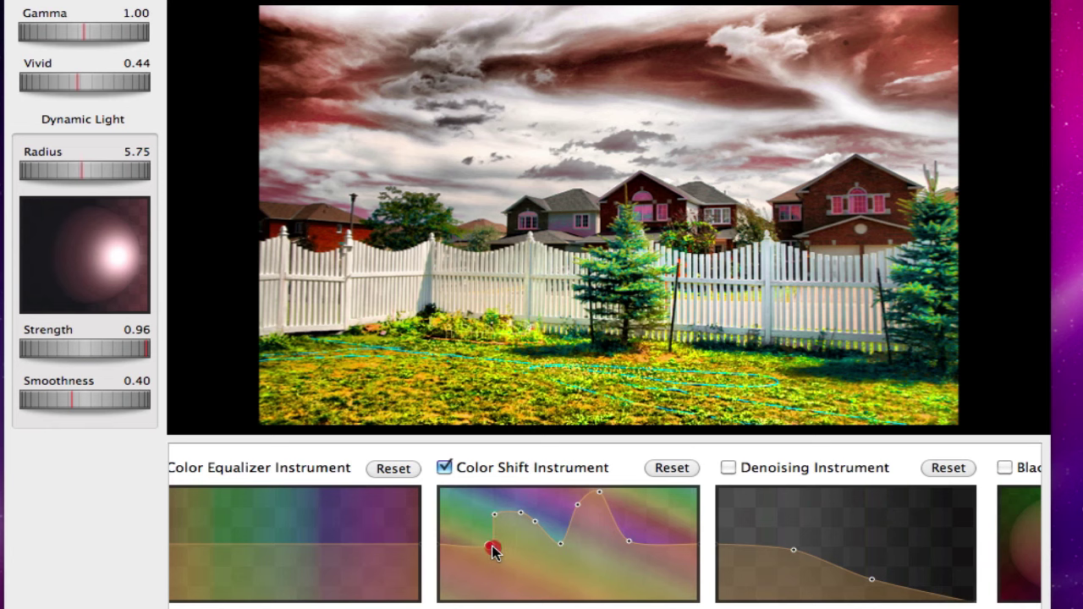
pyautogui.moveTo(491, 548)
pyautogui.mouseDown()
pyautogui.moveTo(473, 543)
pyautogui.moveTo(478, 514)
pyautogui.mouseUp()
# - Reshape the green bump to push the grass toward blue, then disable Color Shift
pyautogui.click(487, 528)
pyautogui.click(561, 543)
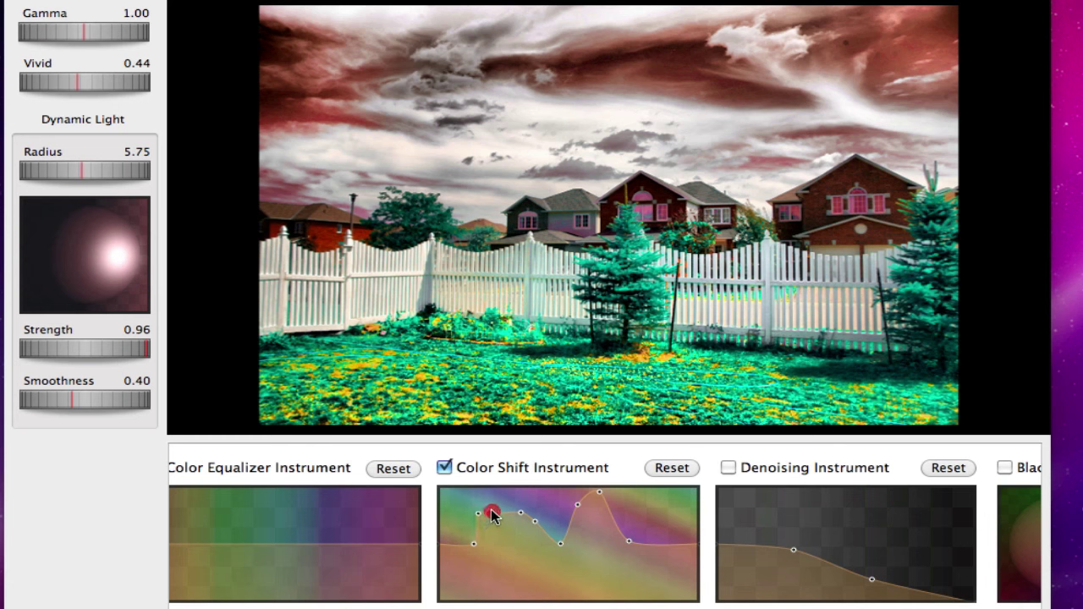
pyautogui.moveTo(493, 510); pyautogui.dragTo(492, 508)
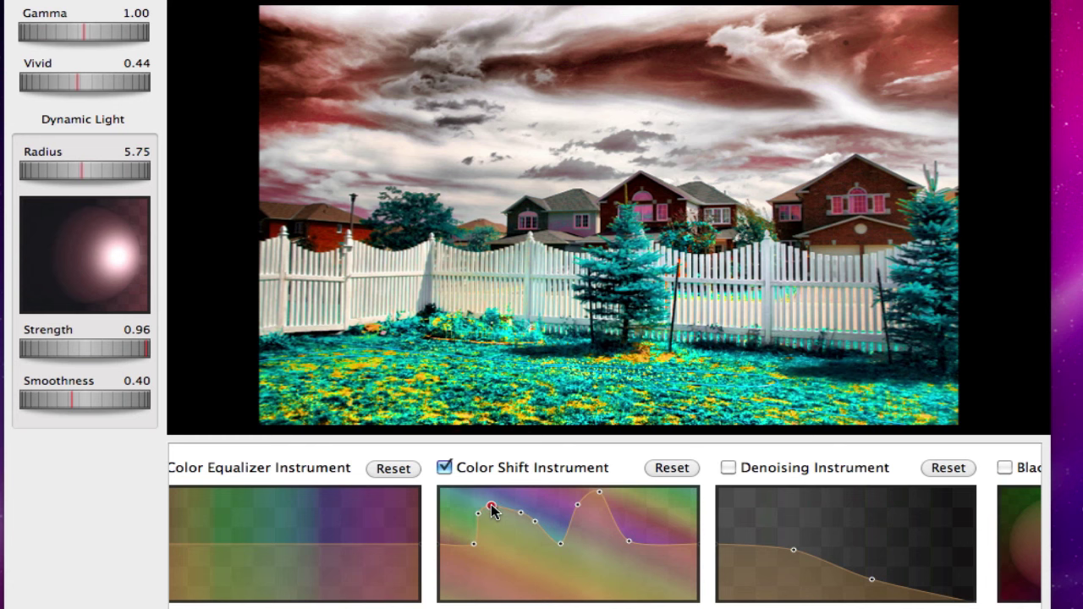
pyautogui.moveTo(560, 544); pyautogui.dragTo(561, 512)
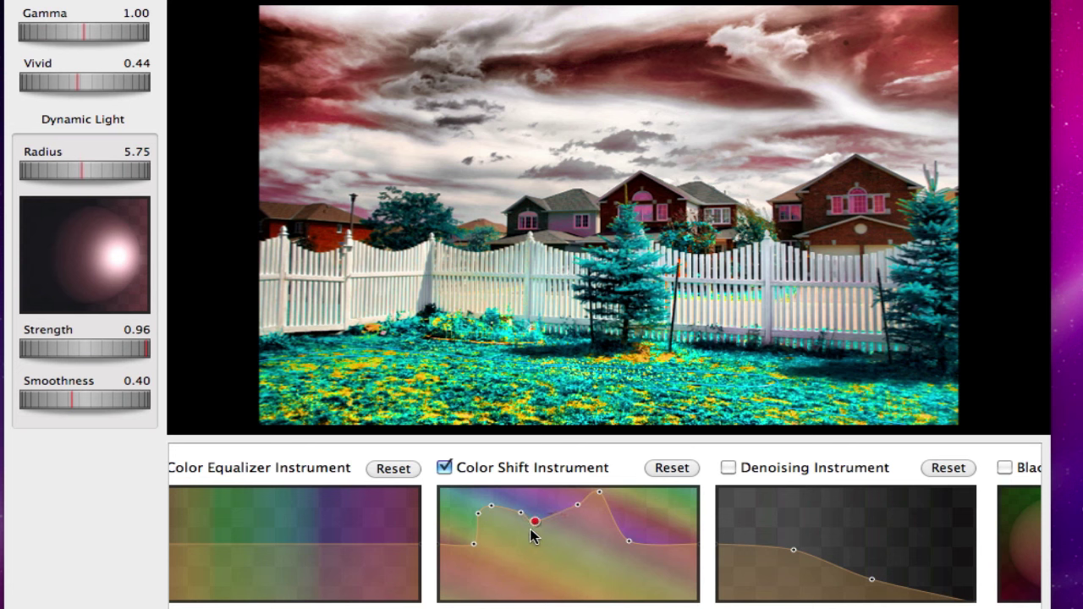
pyautogui.moveTo(572, 510)
pyautogui.mouseDown()
pyautogui.moveTo(590, 500)
pyautogui.moveTo(589, 597)
pyautogui.mouseUp()
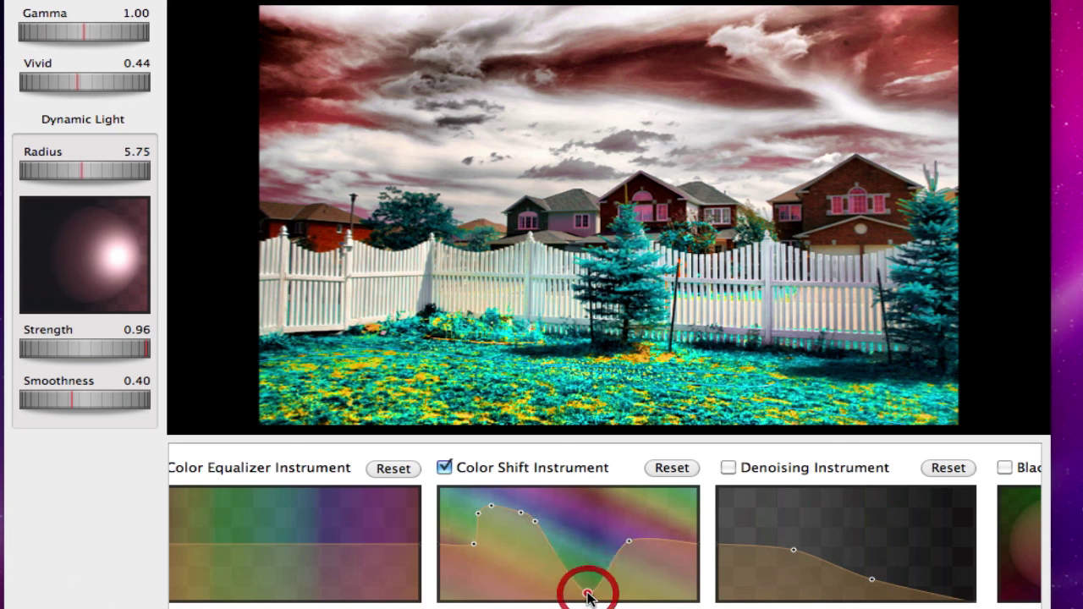
pyautogui.moveTo(534, 521)
pyautogui.mouseDown()
pyautogui.moveTo(494, 516)
pyautogui.moveTo(503, 510)
pyautogui.mouseUp()
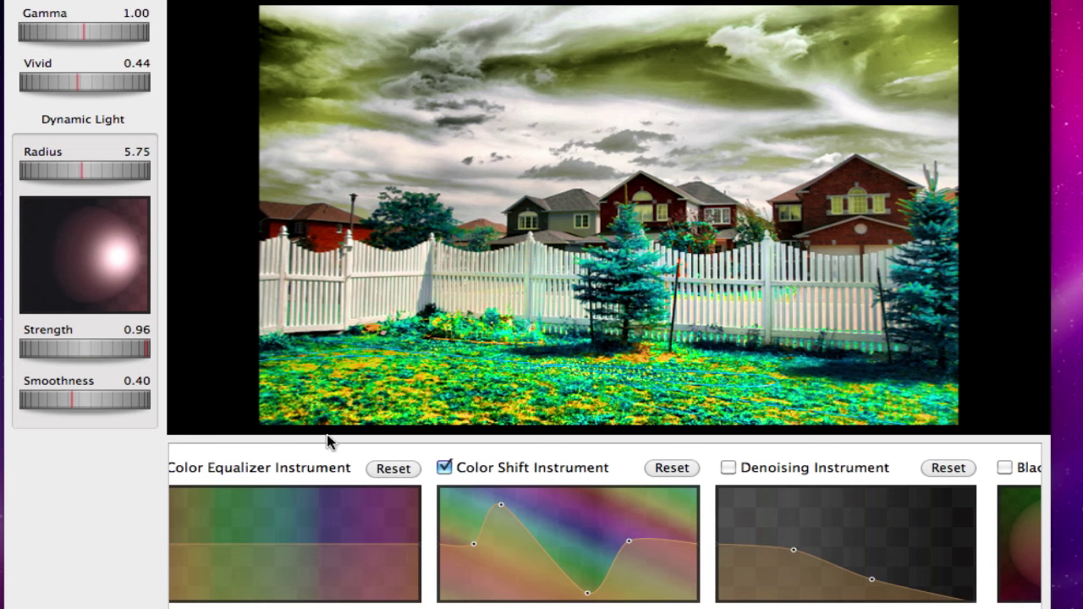
pyautogui.click(444, 468)
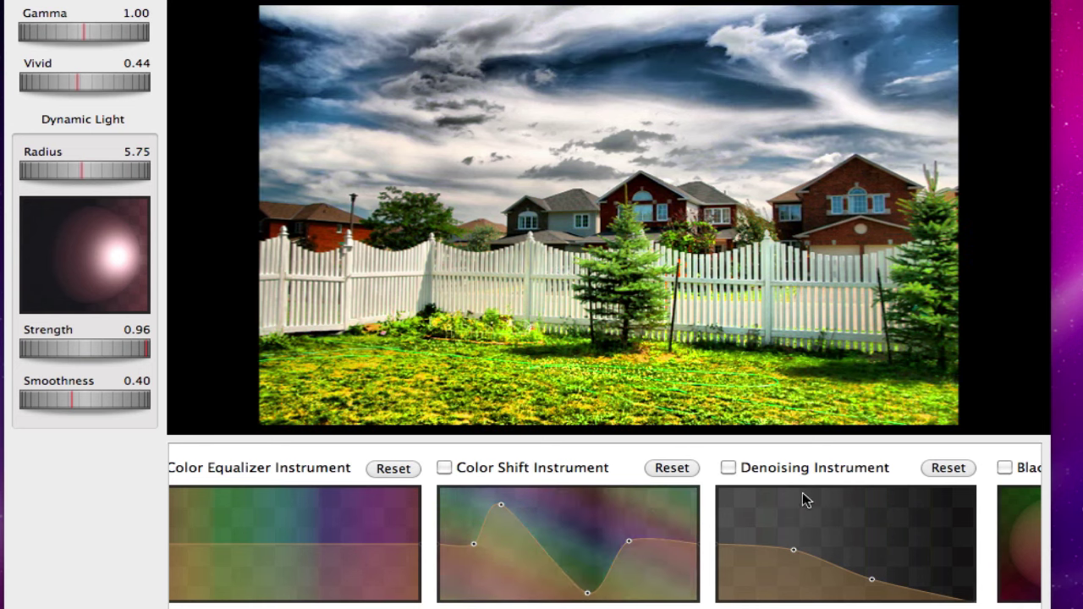
# - Enable Denoising, raise its curve over dark tones and drop it at mid tones, then disable it
pyautogui.click(728, 468)
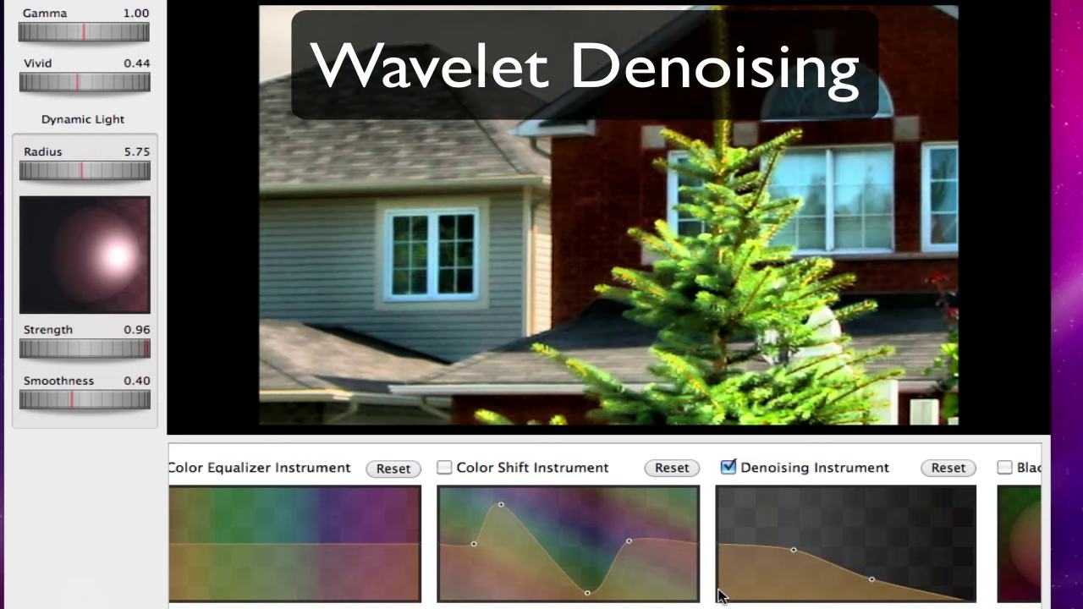
pyautogui.hscroll(3, 846, 584)
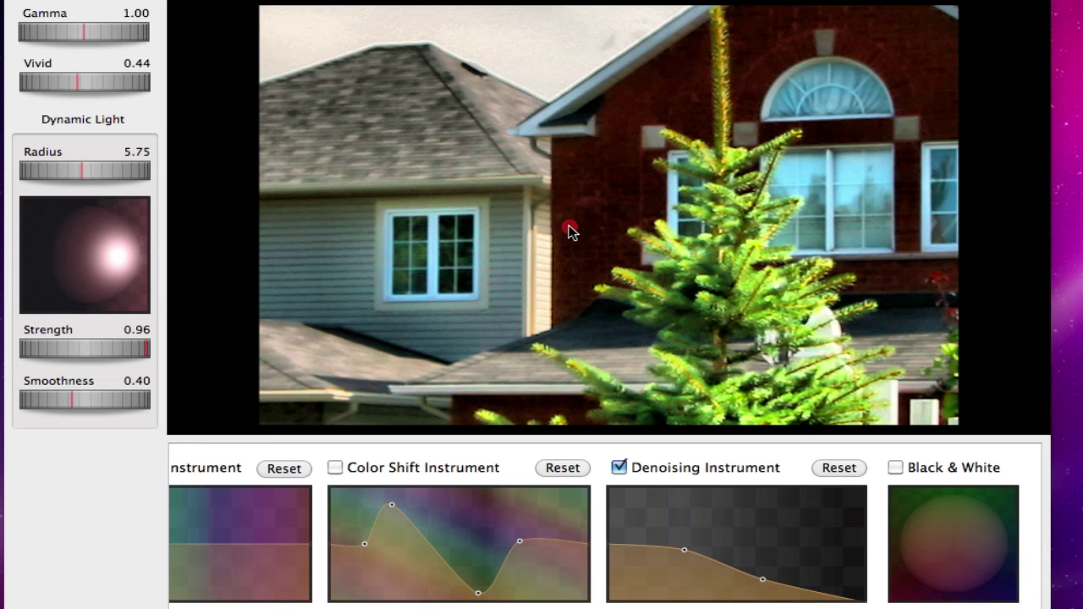
pyautogui.moveTo(610, 550); pyautogui.dragTo(612, 494)
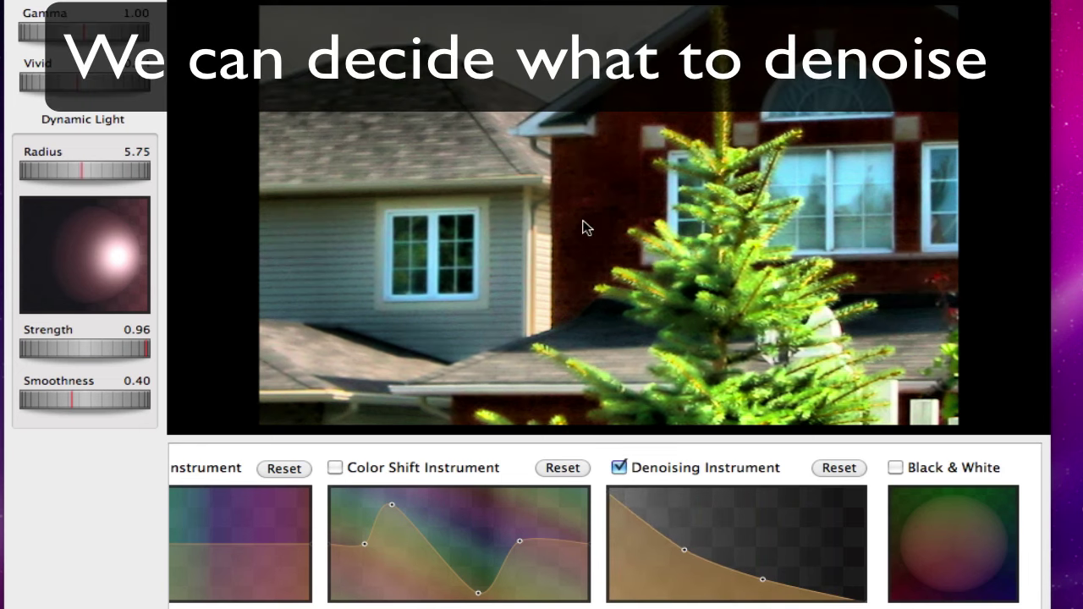
pyautogui.moveTo(684, 549); pyautogui.dragTo(651, 502)
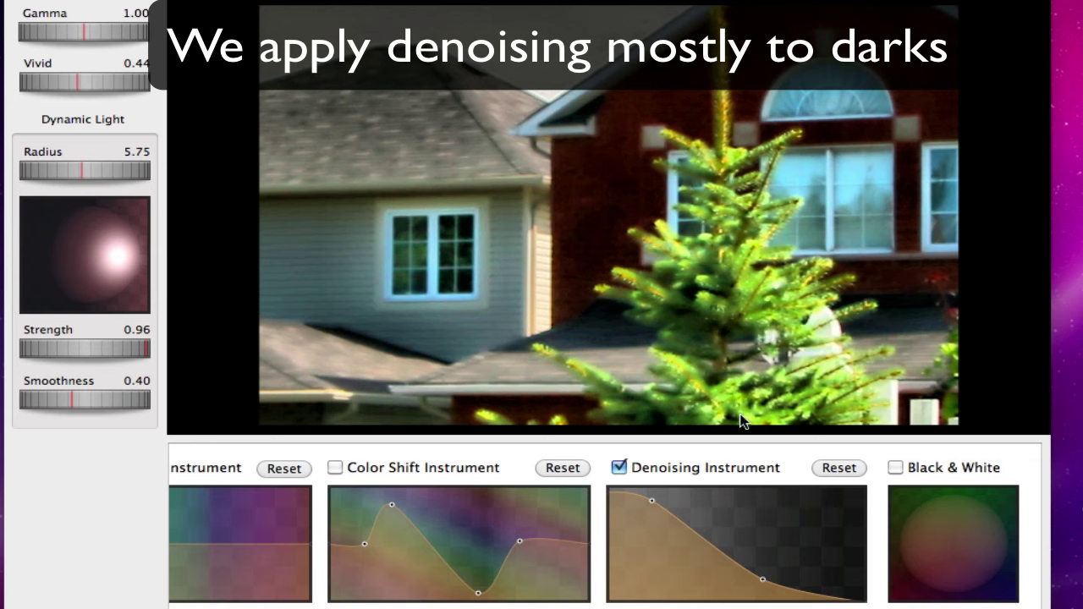
pyautogui.moveTo(702, 538); pyautogui.dragTo(687, 586)
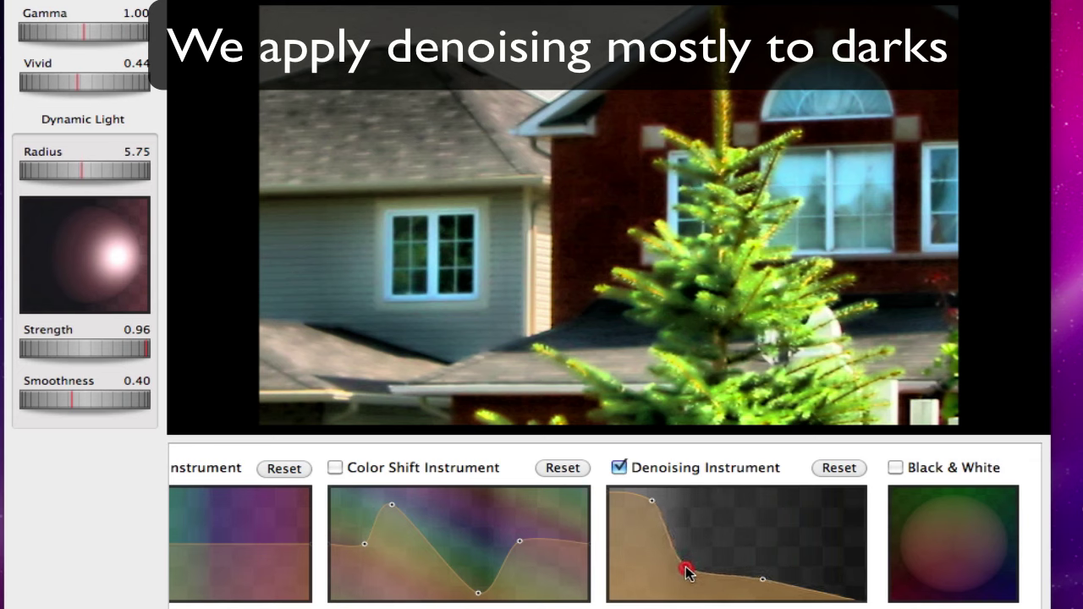
pyautogui.moveTo(686, 586); pyautogui.dragTo(674, 583)
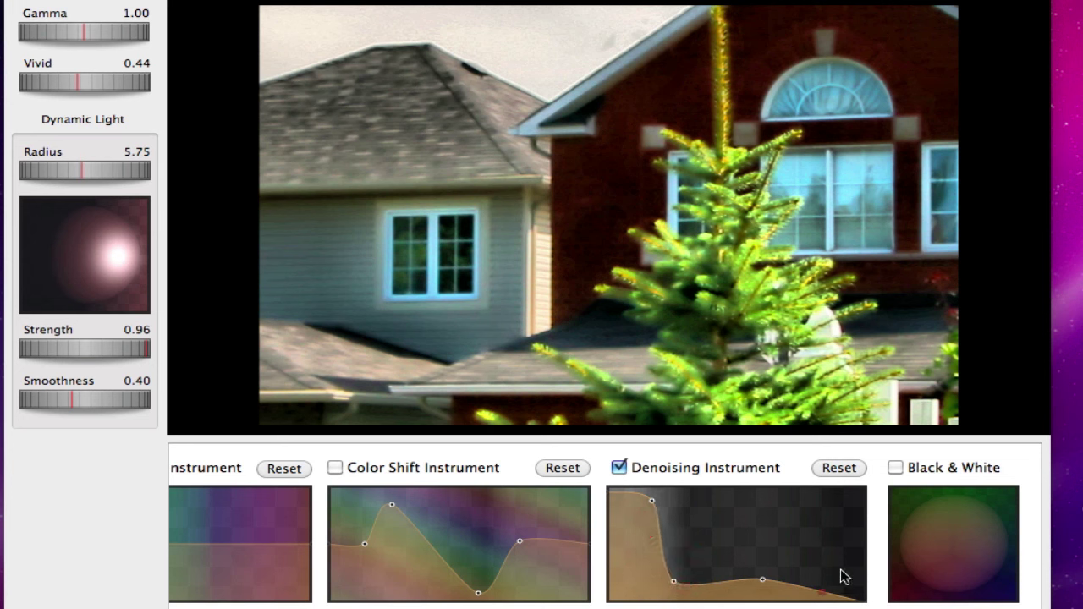
pyautogui.click(620, 468)
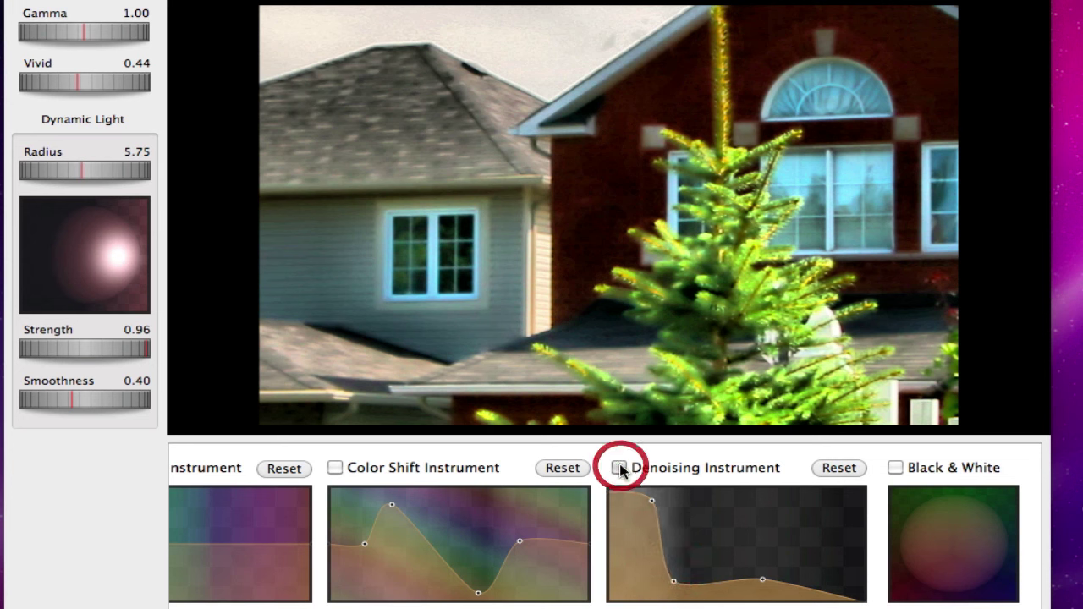
# - Enable Black & White, move its mix point, and set Dynamic Light to radius 3.90, strength 1.00
pyautogui.click(895, 467)
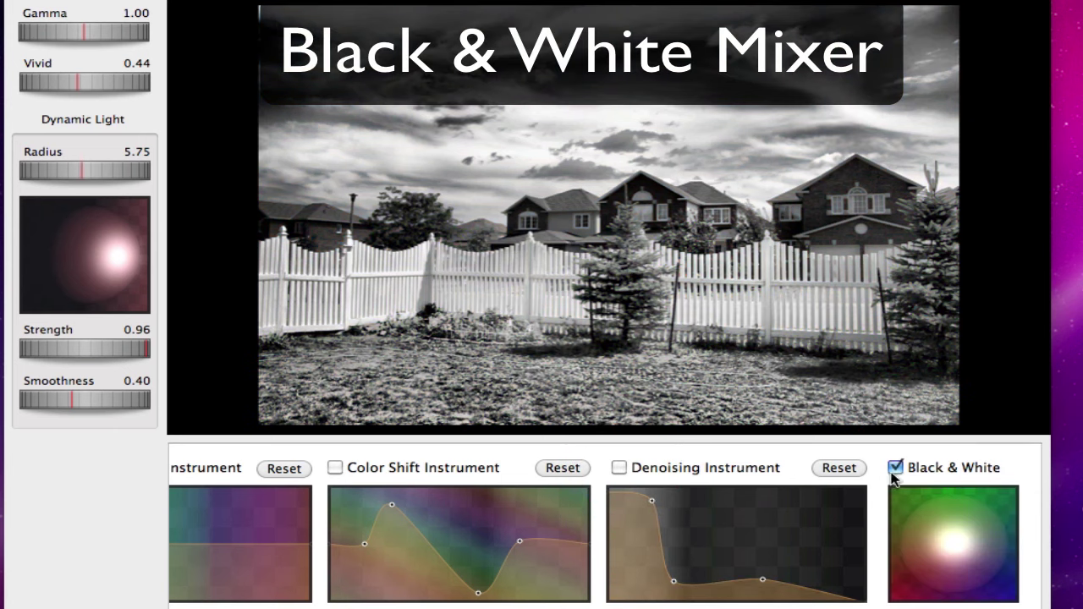
pyautogui.moveTo(984, 536)
pyautogui.mouseDown()
pyautogui.moveTo(942, 590)
pyautogui.moveTo(1018, 580)
pyautogui.moveTo(976, 577)
pyautogui.moveTo(1015, 536)
pyautogui.moveTo(970, 548)
pyautogui.moveTo(958, 495)
pyautogui.moveTo(913, 508)
pyautogui.moveTo(899, 500)
pyautogui.moveTo(926, 513)
pyautogui.moveTo(872, 561)
pyautogui.moveTo(875, 570)
pyautogui.moveTo(970, 546)
pyautogui.moveTo(949, 580)
pyautogui.moveTo(943, 561)
pyautogui.moveTo(1020, 544)
pyautogui.moveTo(986, 551)
pyautogui.mouseUp()
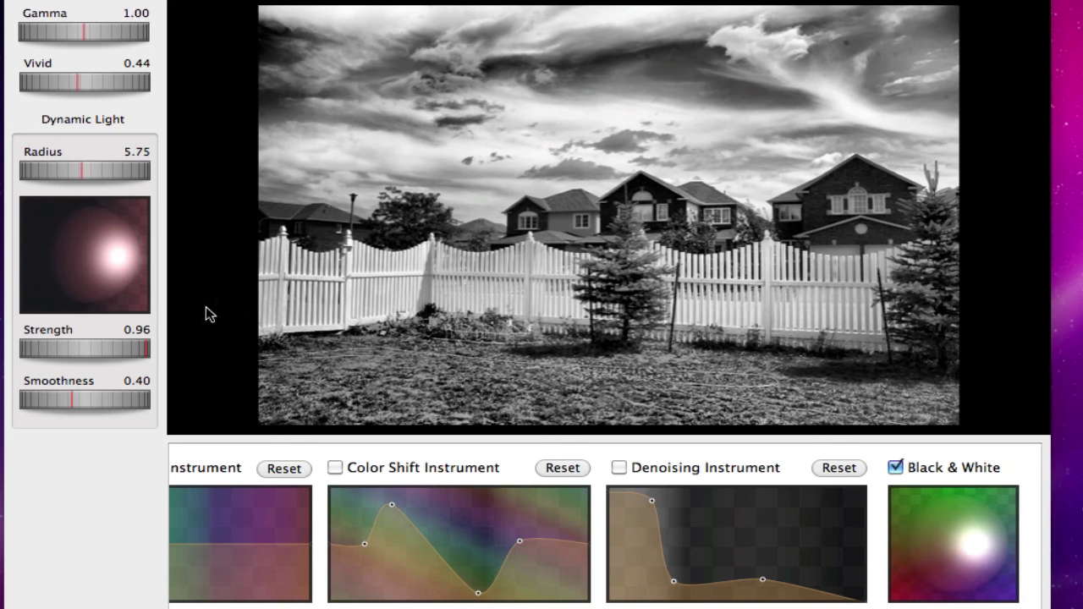
pyautogui.moveTo(95, 318)
pyautogui.mouseDown()
pyautogui.moveTo(79, 244)
pyautogui.moveTo(97, 273)
pyautogui.moveTo(102, 338)
pyautogui.moveTo(90, 295)
pyautogui.moveTo(138, 259)
pyautogui.mouseUp()
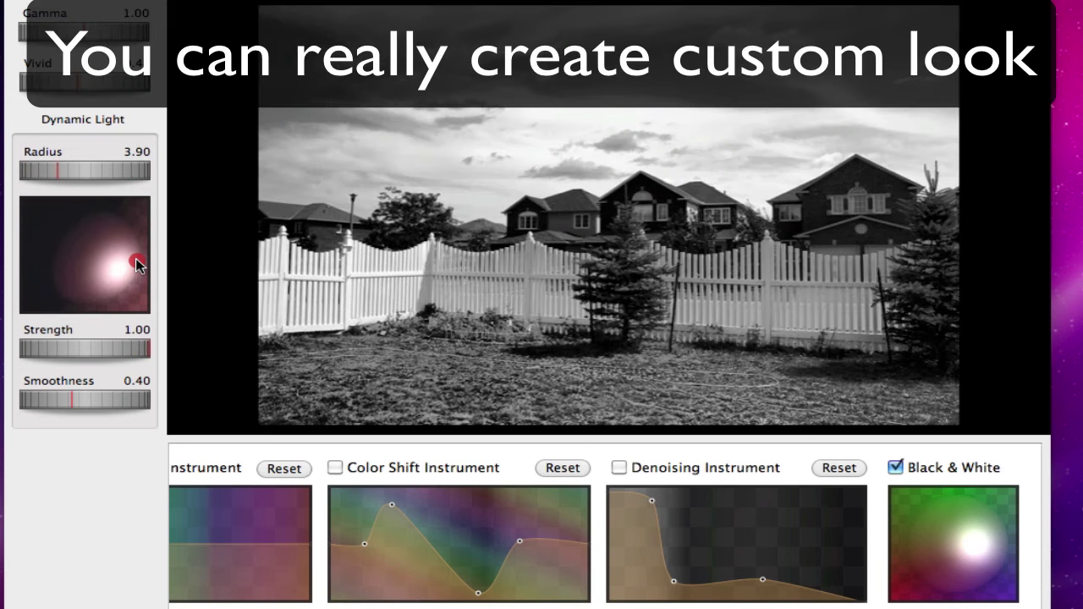
pyautogui.moveTo(982, 554)
pyautogui.mouseDown()
pyautogui.moveTo(914, 567)
pyautogui.moveTo(914, 519)
pyautogui.moveTo(962, 575)
pyautogui.mouseUp()
pyautogui.click(912, 541)
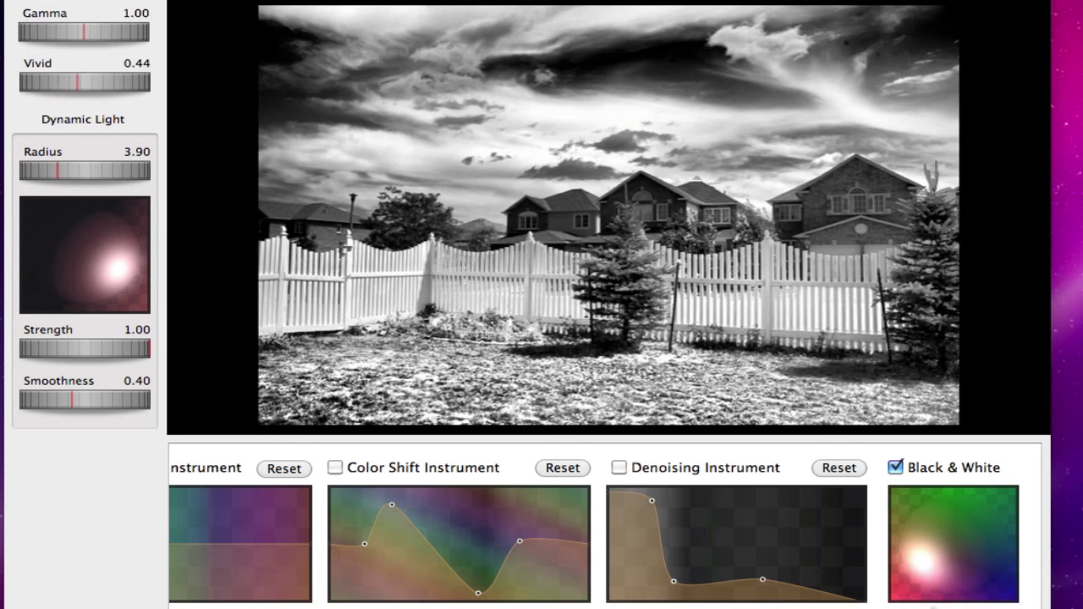
pyautogui.hscroll(-10, 606, 531)
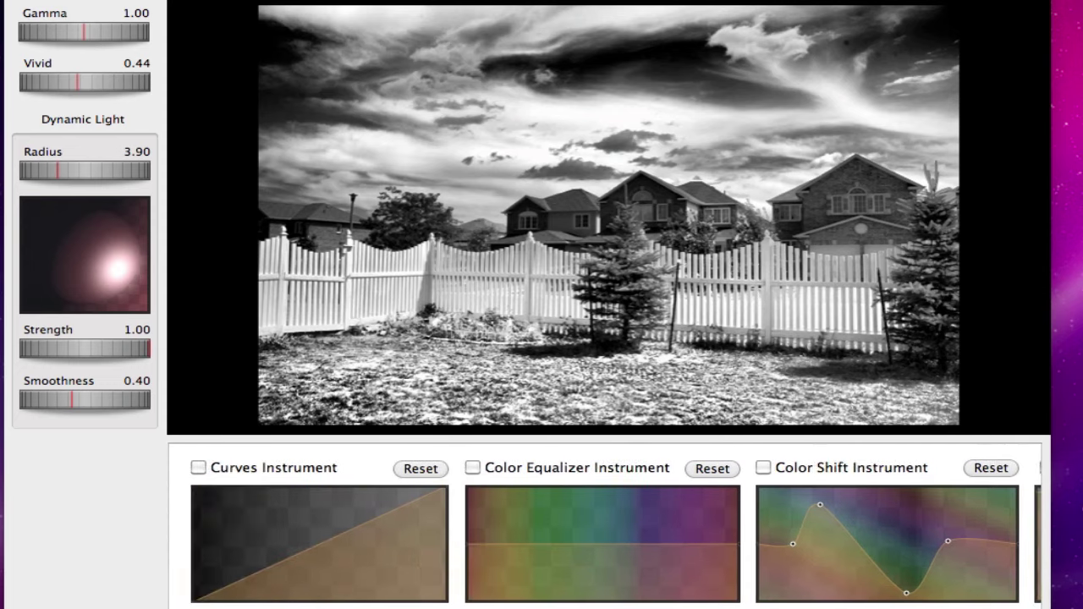
# - Re-enable Color Shift and Color Equalizer, pulling a dip into the equalizer curve
pyautogui.click(626, 467)
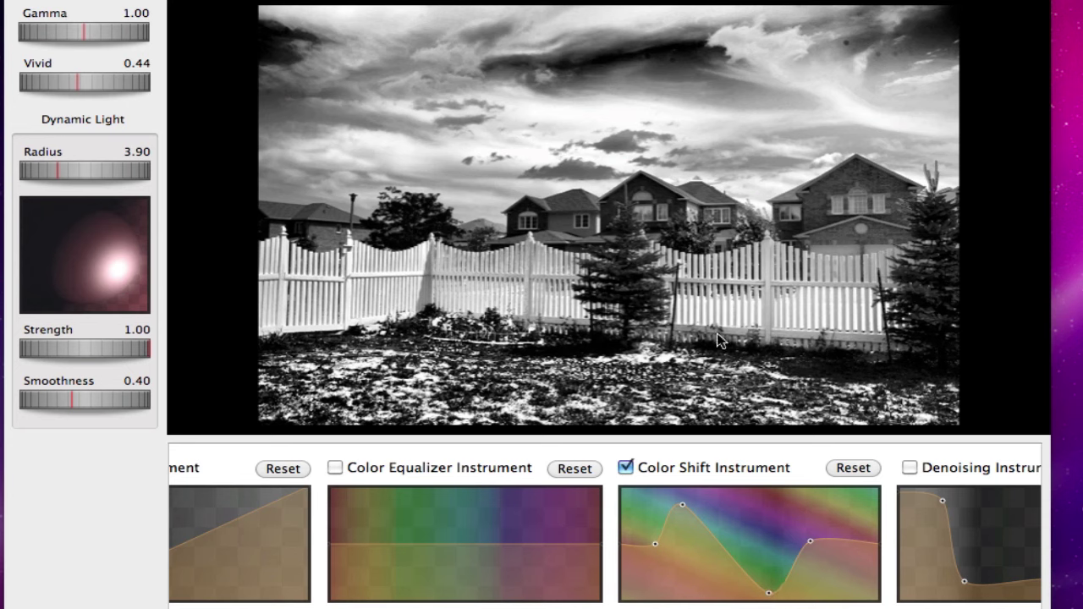
pyautogui.click(334, 468)
pyautogui.click(332, 546)
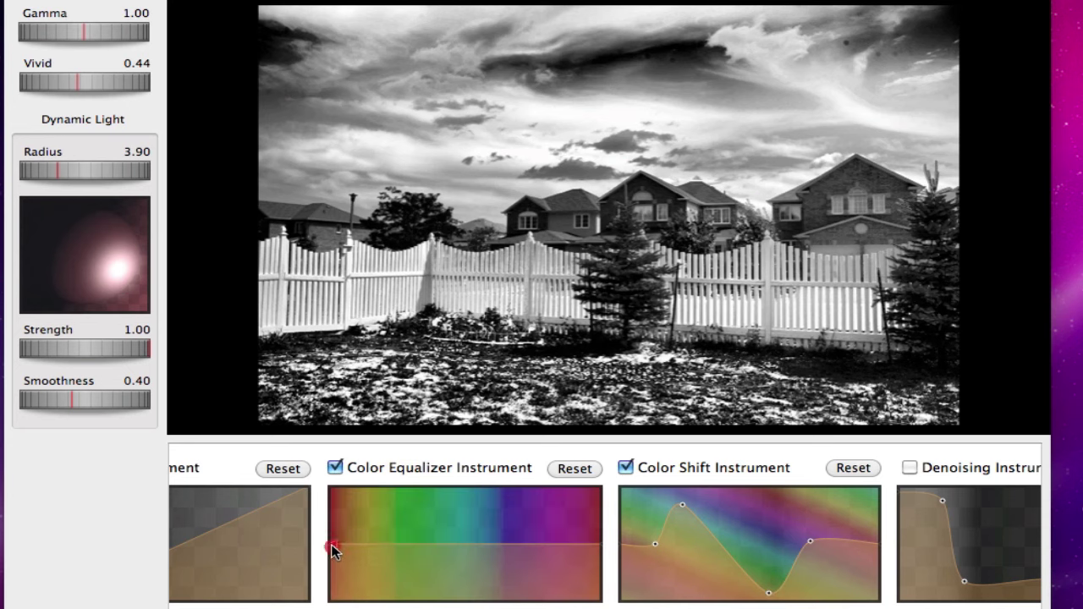
pyautogui.moveTo(332, 547)
pyautogui.mouseDown()
pyautogui.moveTo(335, 514)
pyautogui.moveTo(343, 554)
pyautogui.mouseUp()
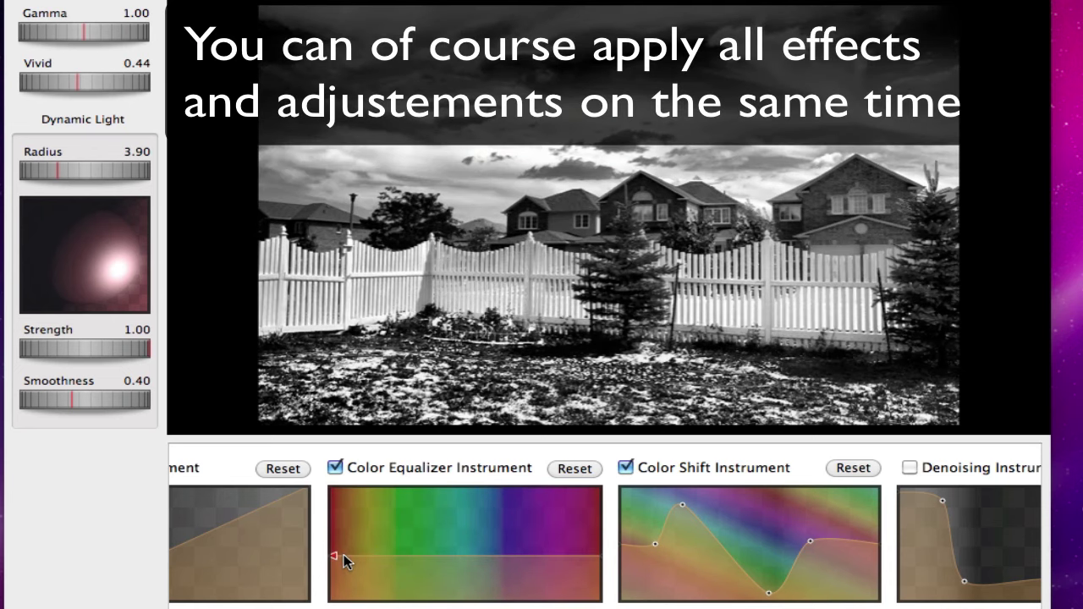
pyautogui.click(461, 556)
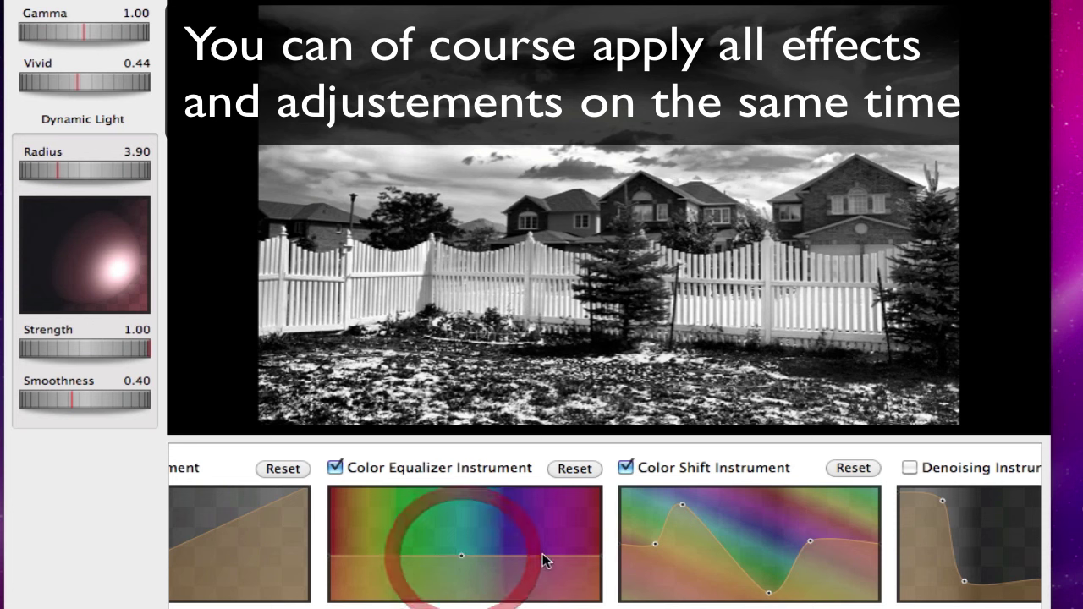
pyautogui.click(542, 556)
pyautogui.moveTo(502, 555)
pyautogui.mouseDown()
pyautogui.moveTo(502, 518)
pyautogui.moveTo(506, 588)
pyautogui.mouseUp()
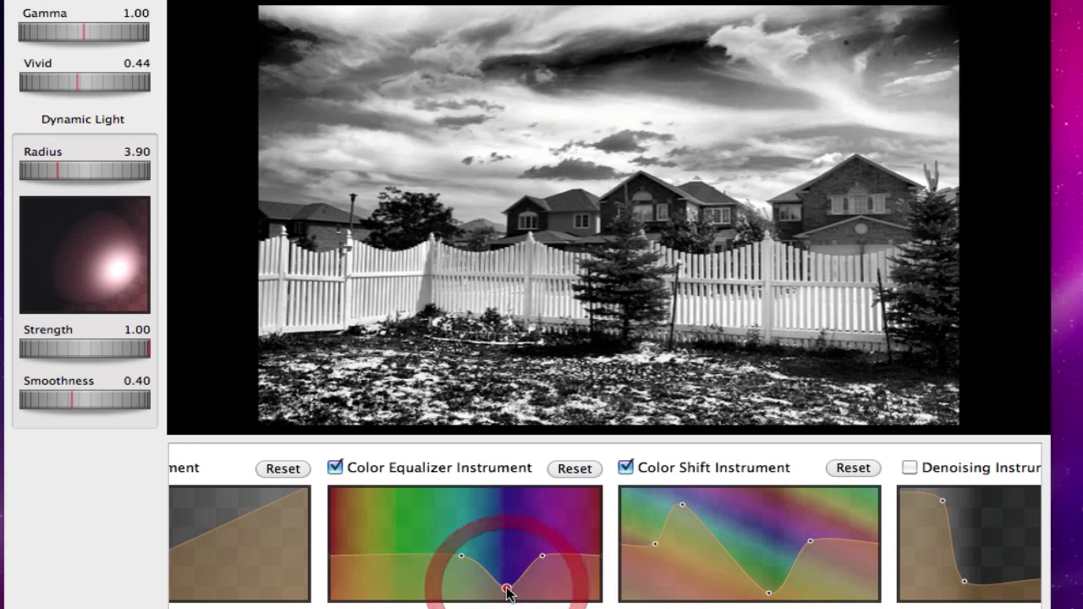
pyautogui.moveTo(463, 560); pyautogui.dragTo(421, 558)
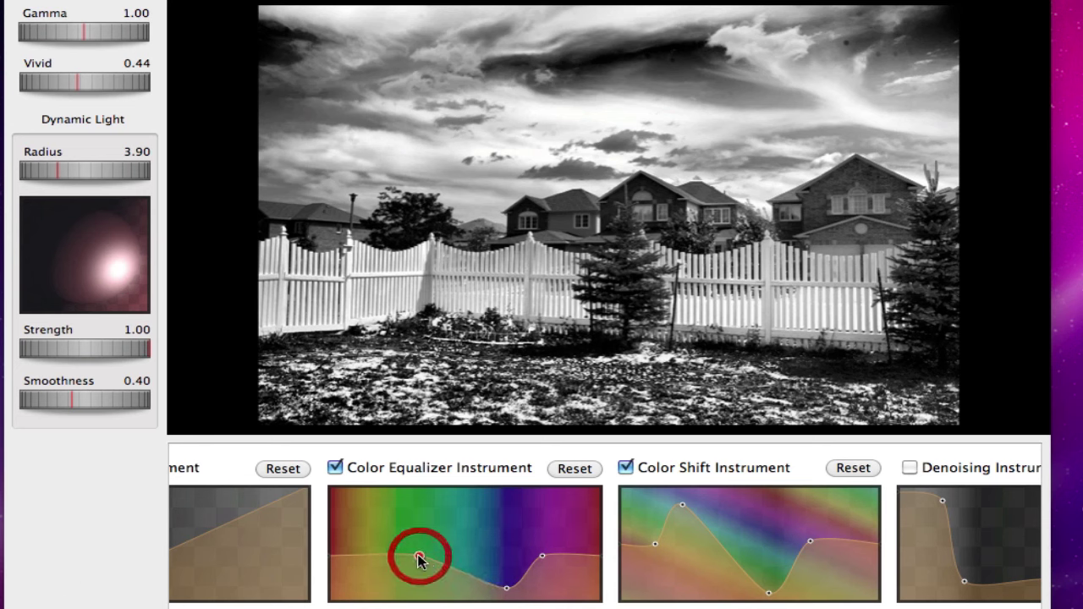
pyautogui.hscroll(-3, 604, 542)
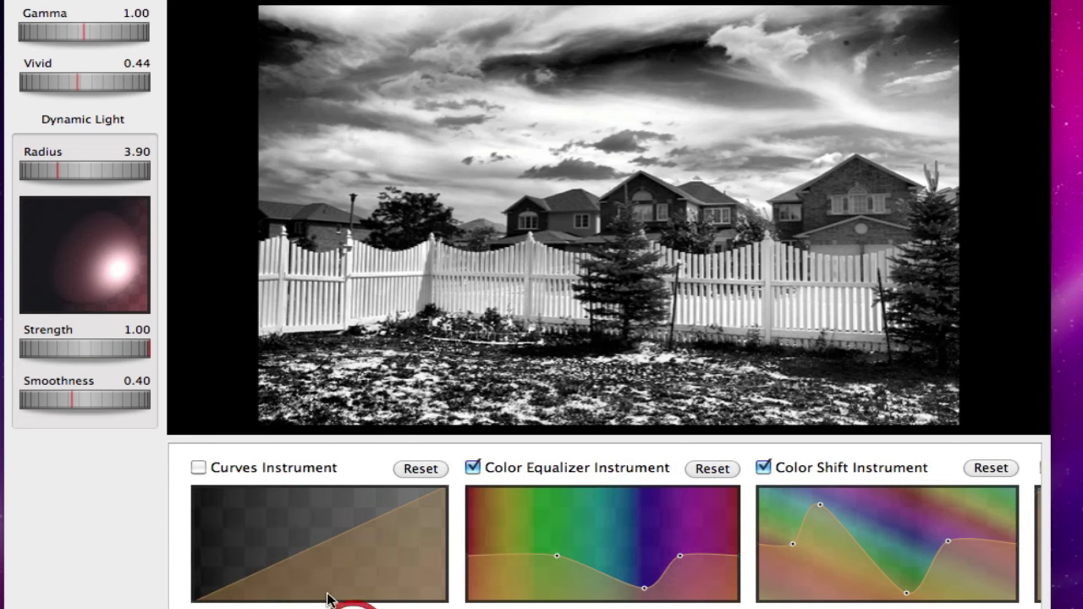
# - Enable Curves and drag the tone curve into an S-shape for stronger monochrome contrast
pyautogui.click(198, 471)
pyautogui.moveTo(307, 552); pyautogui.dragTo(319, 567)
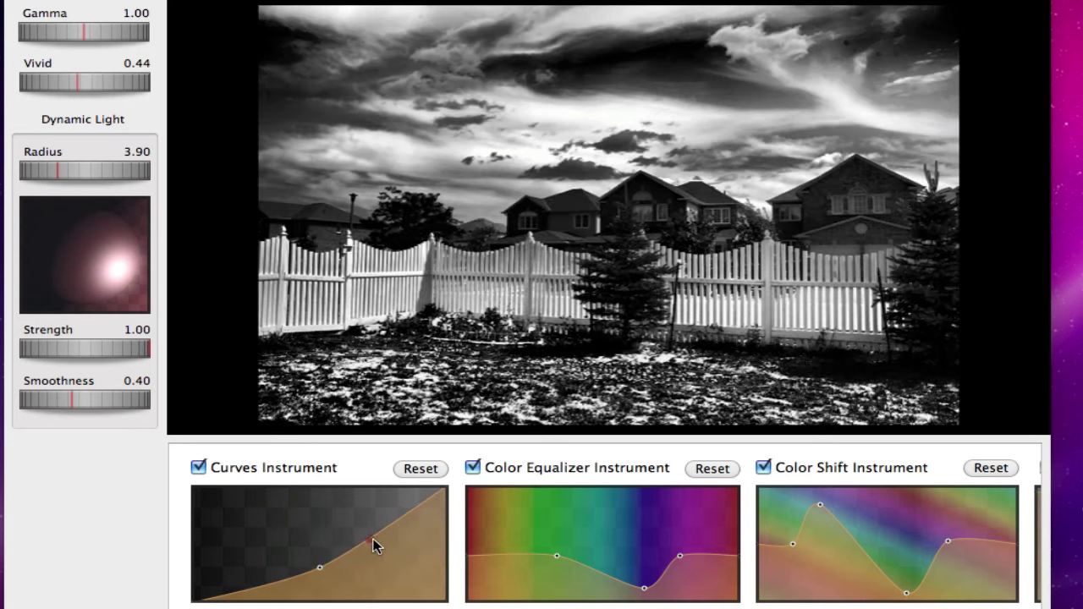
pyautogui.moveTo(375, 539); pyautogui.dragTo(373, 513)
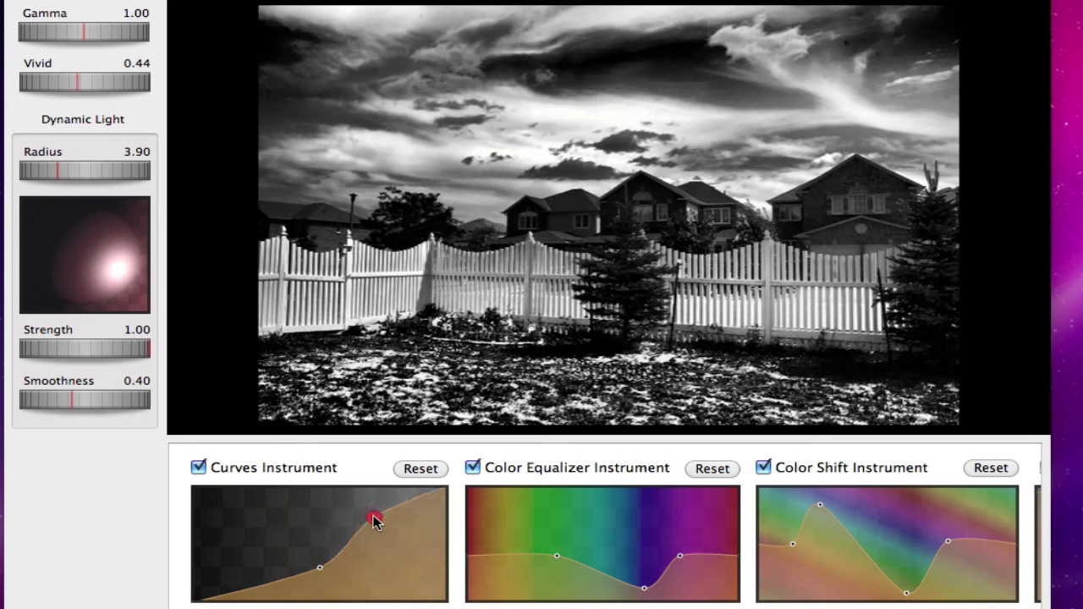
pyautogui.click(364, 522)
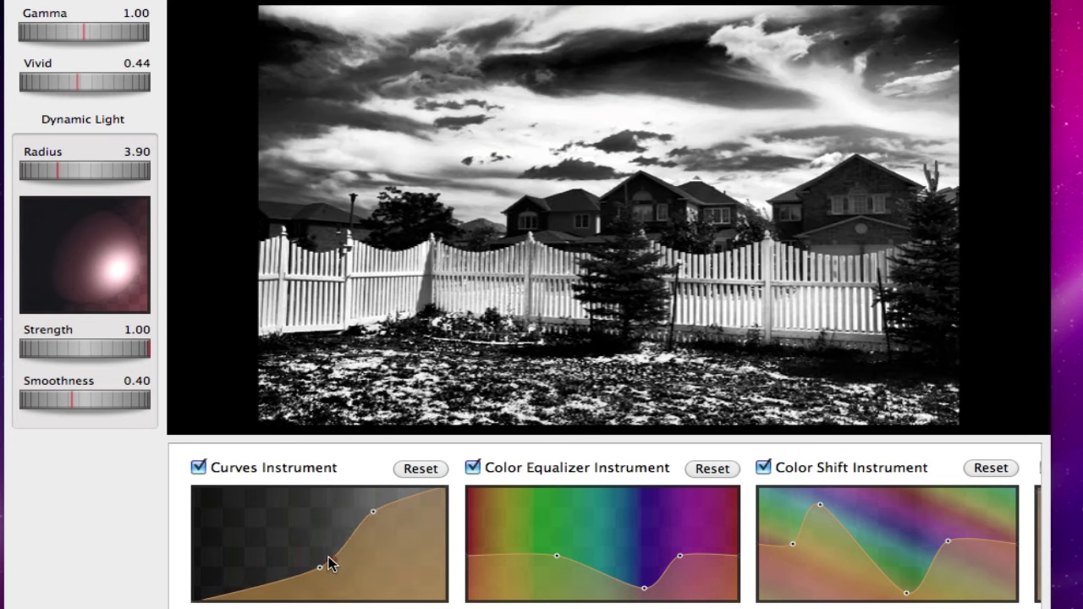
pyautogui.moveTo(320, 566); pyautogui.dragTo(280, 574)
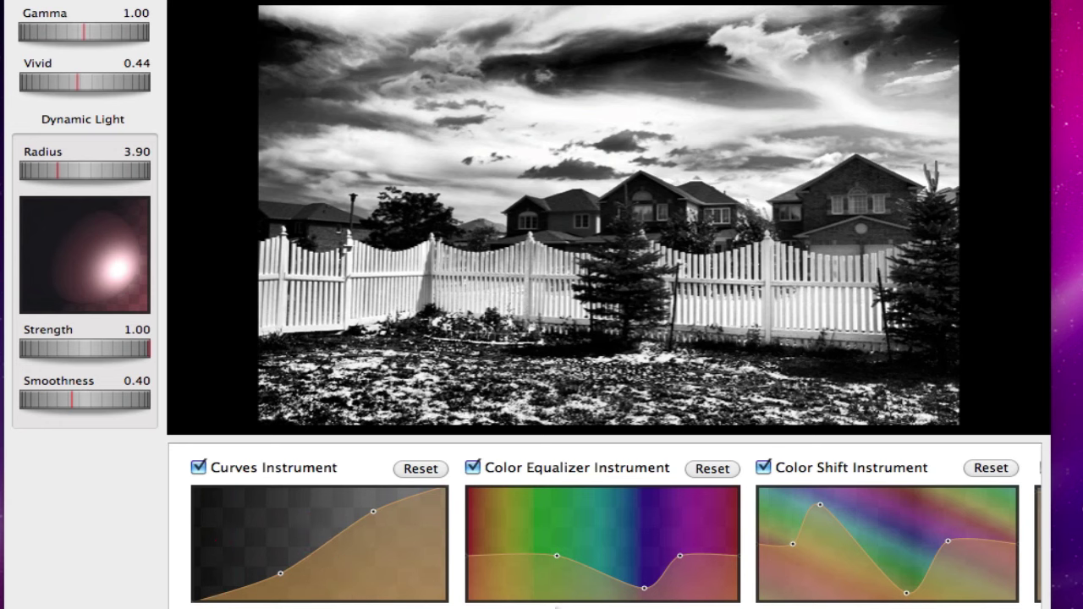
pyautogui.hscroll(10, 956, 542)
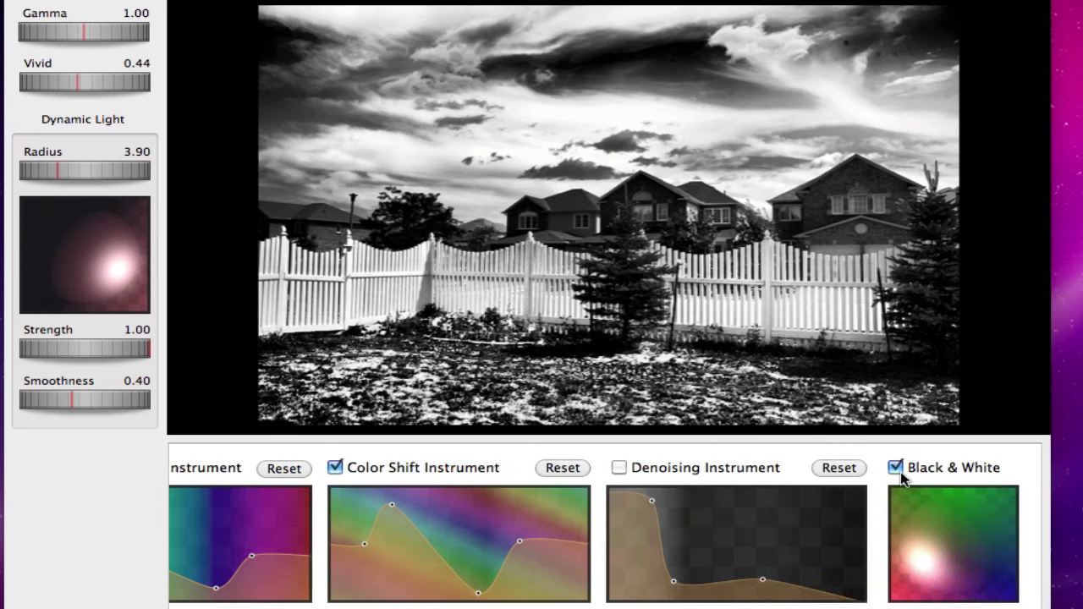
# - Turn off Black & White, reshape the Color Shift curve, then disable Color Shift
pyautogui.click(897, 467)
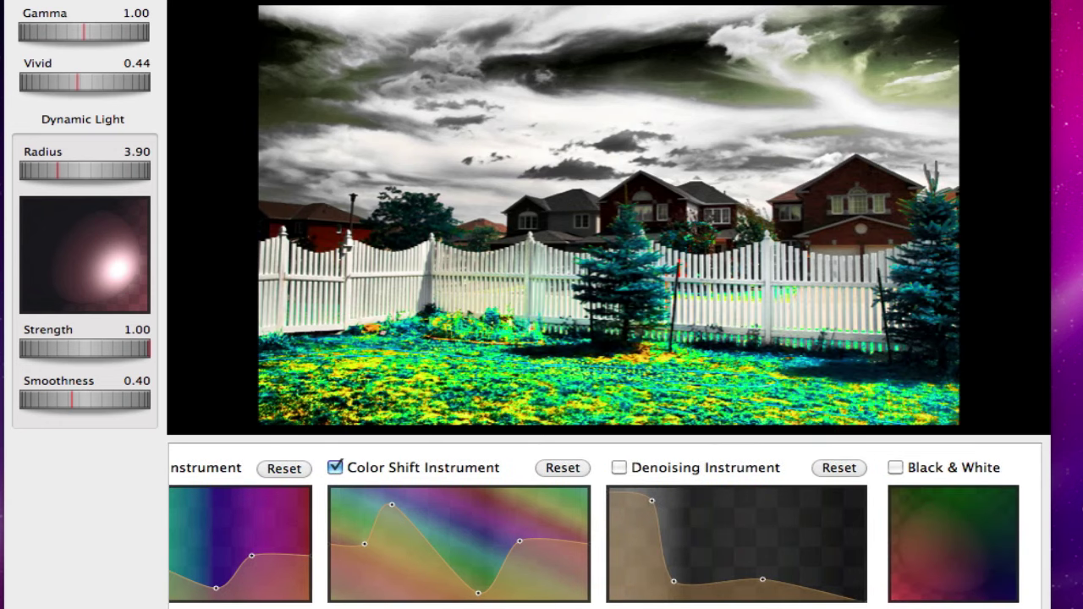
pyautogui.hscroll(-5, 592, 542)
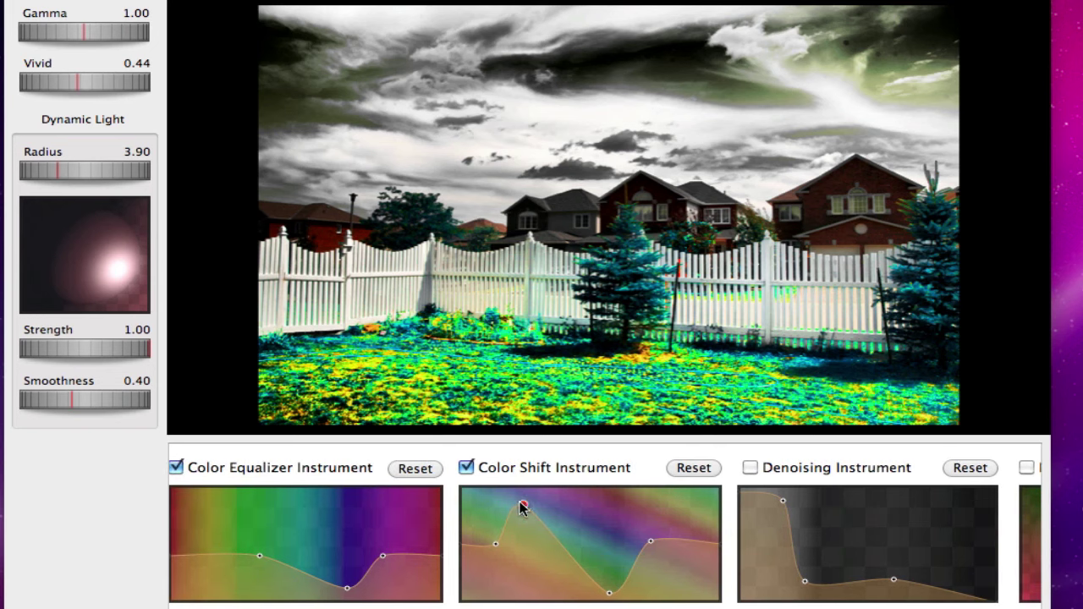
pyautogui.moveTo(521, 506); pyautogui.dragTo(531, 533)
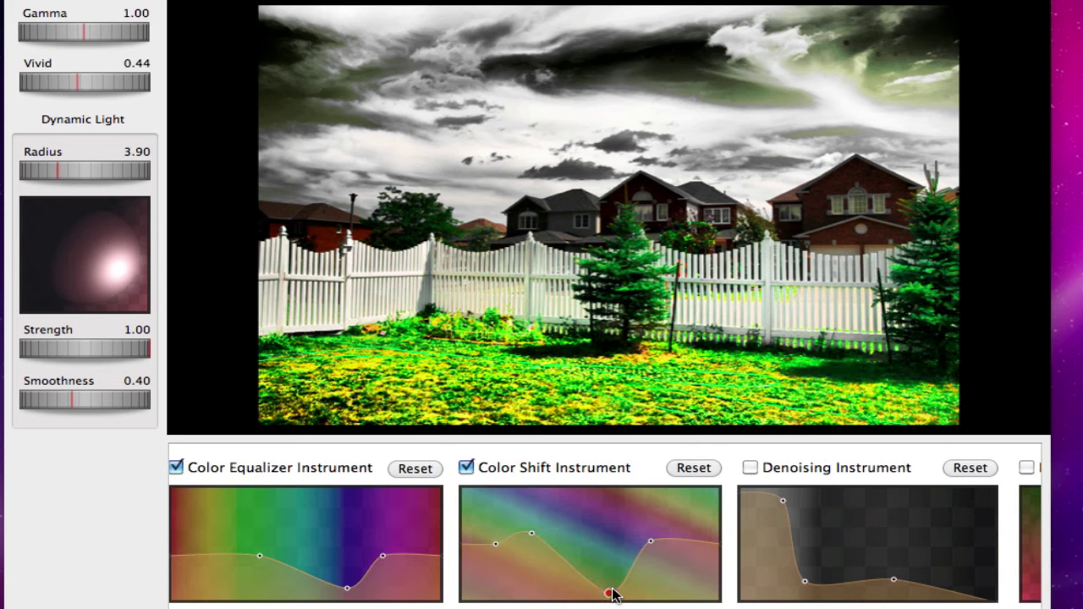
pyautogui.moveTo(613, 594); pyautogui.dragTo(599, 547)
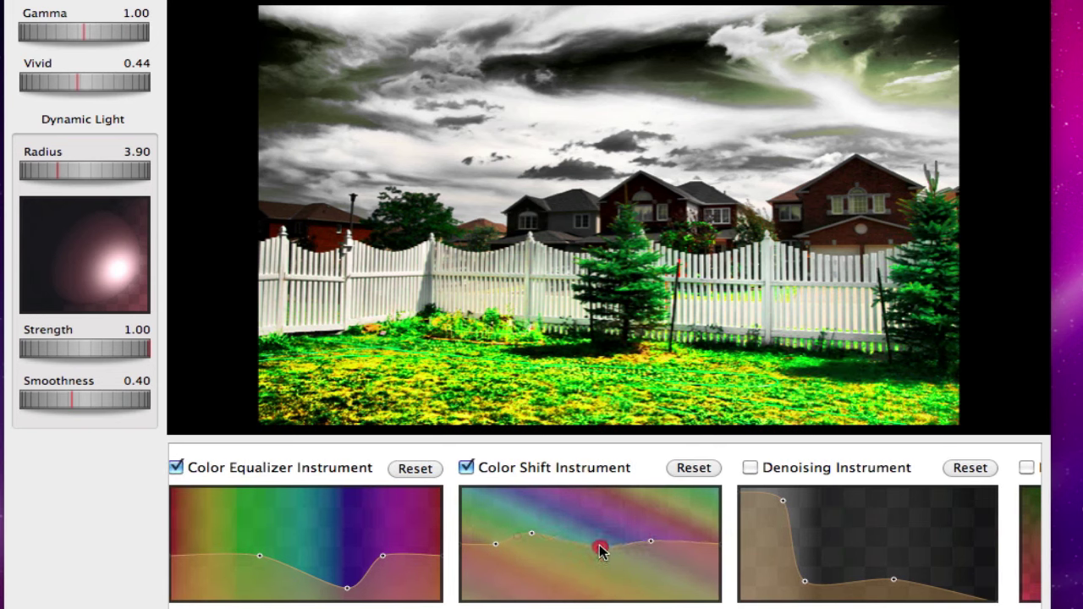
pyautogui.click(467, 467)
# - Disable Color Equalizer and Curves, and lower Dynamic Light radius to 5.16 with less strength
pyautogui.click(176, 467)
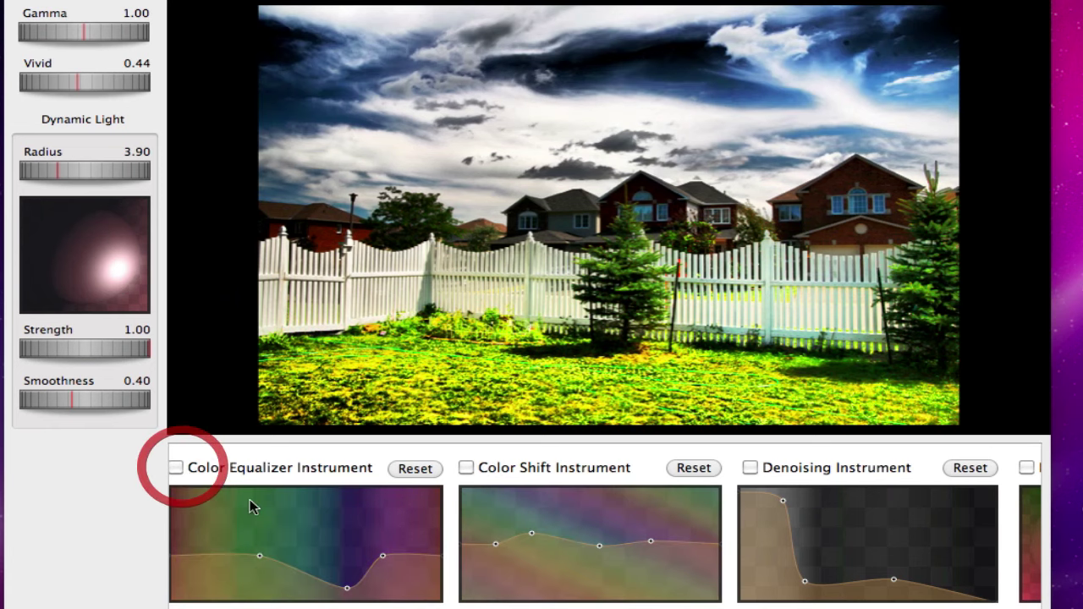
pyautogui.hscroll(-5, 201, 542)
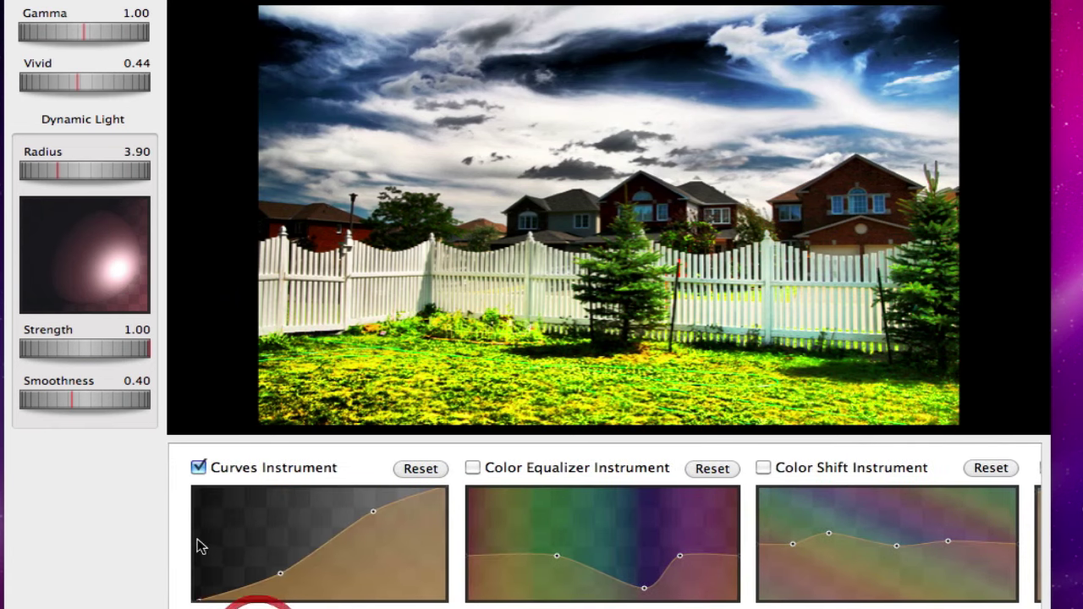
pyautogui.click(199, 467)
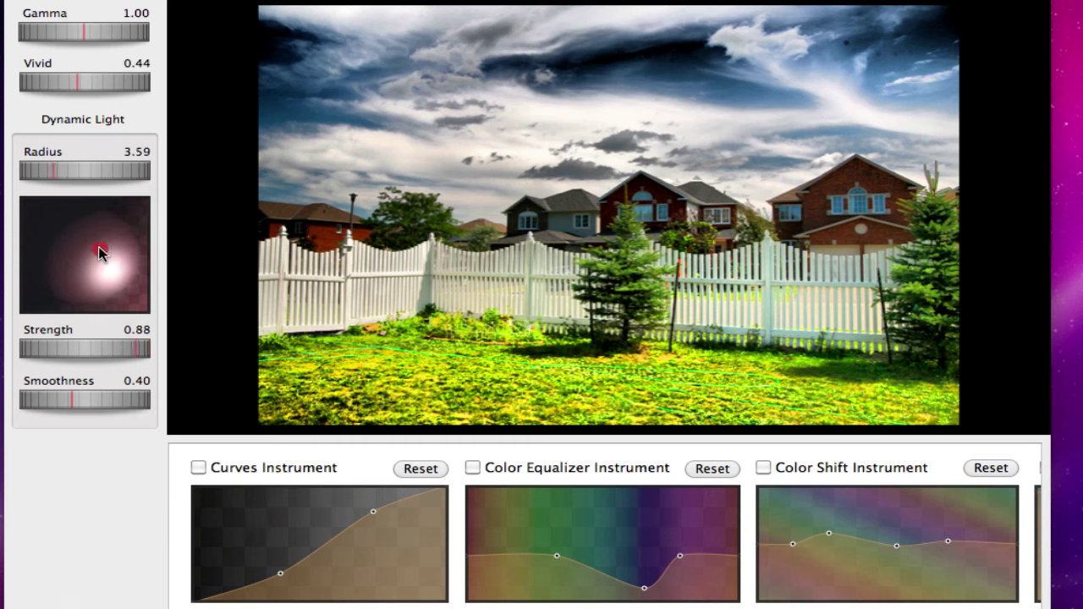
pyautogui.moveTo(116, 249)
pyautogui.mouseDown()
pyautogui.moveTo(101, 250)
pyautogui.moveTo(119, 252)
pyautogui.mouseUp()
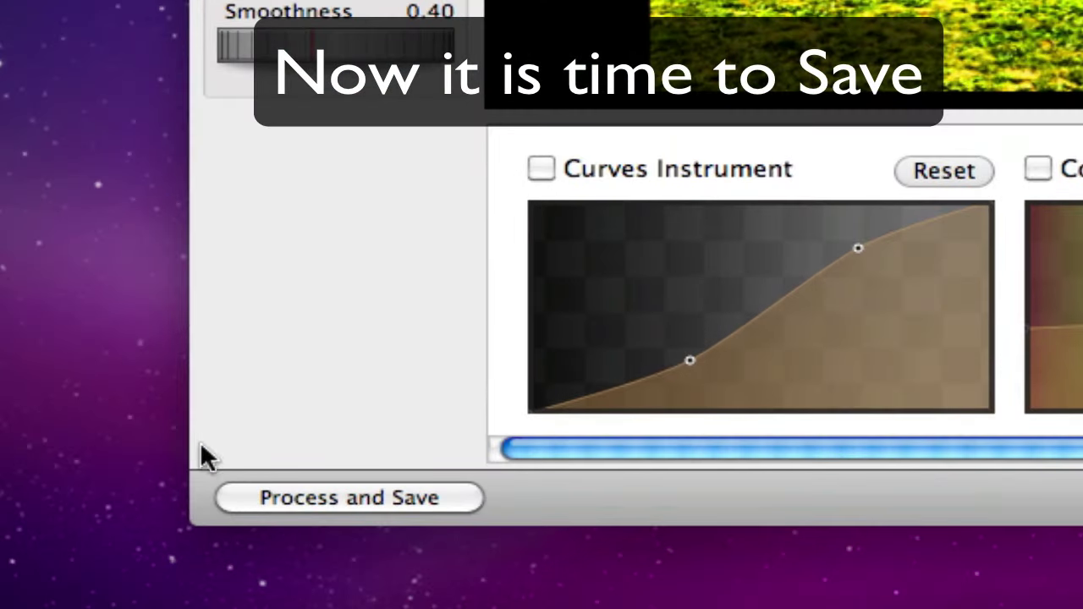
# - Process and save the enhanced photo as a JPEG named 'My Result' in Pictures
pyautogui.click(337, 493)
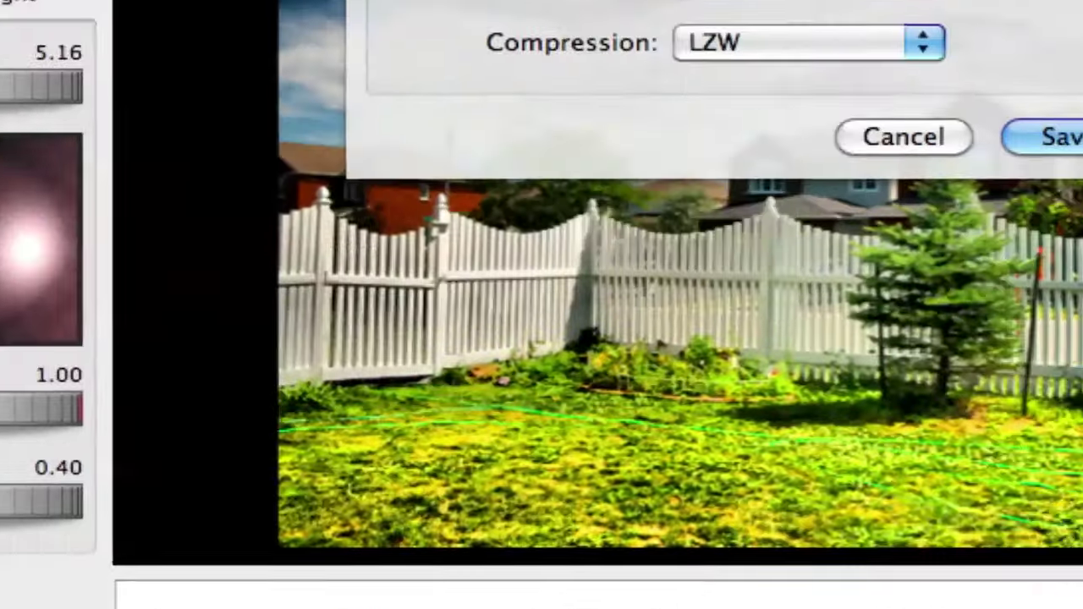
pyautogui.click(612, 243)
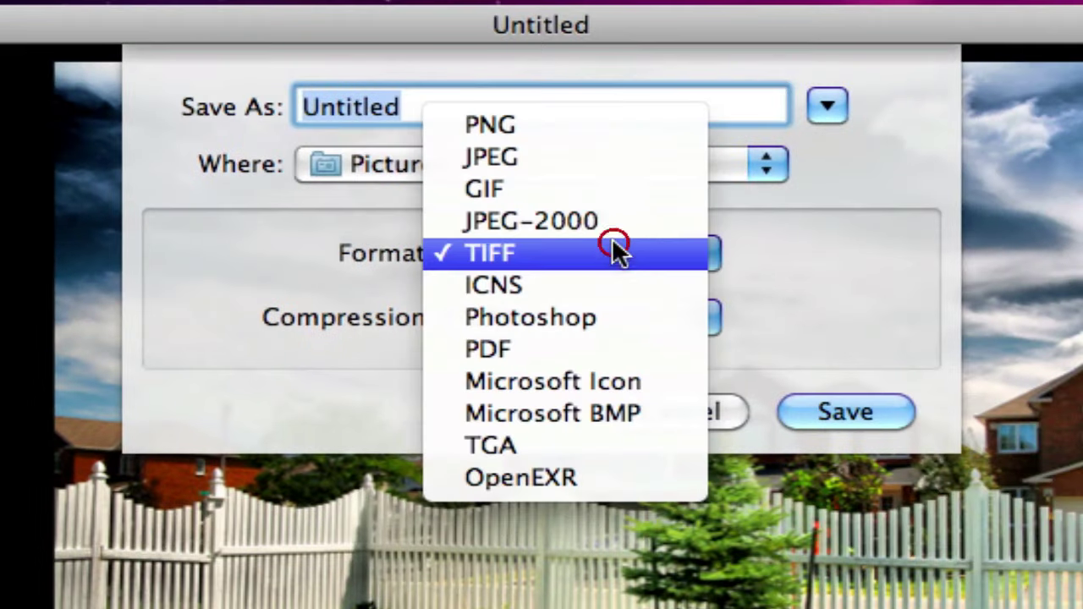
pyautogui.click(554, 161)
pyautogui.click(439, 107)
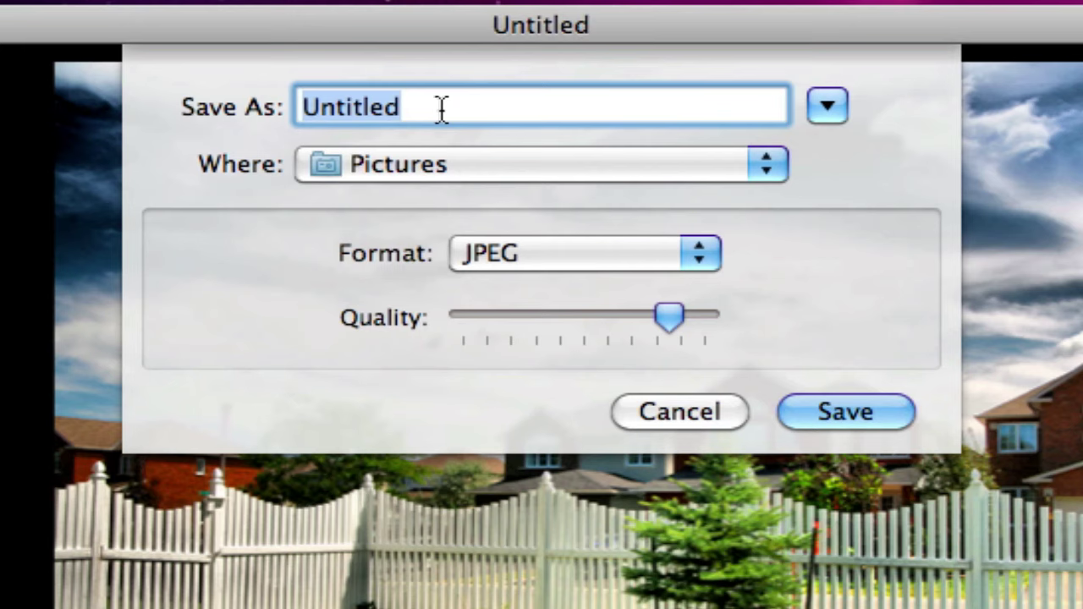
pyautogui.write('My Resul')
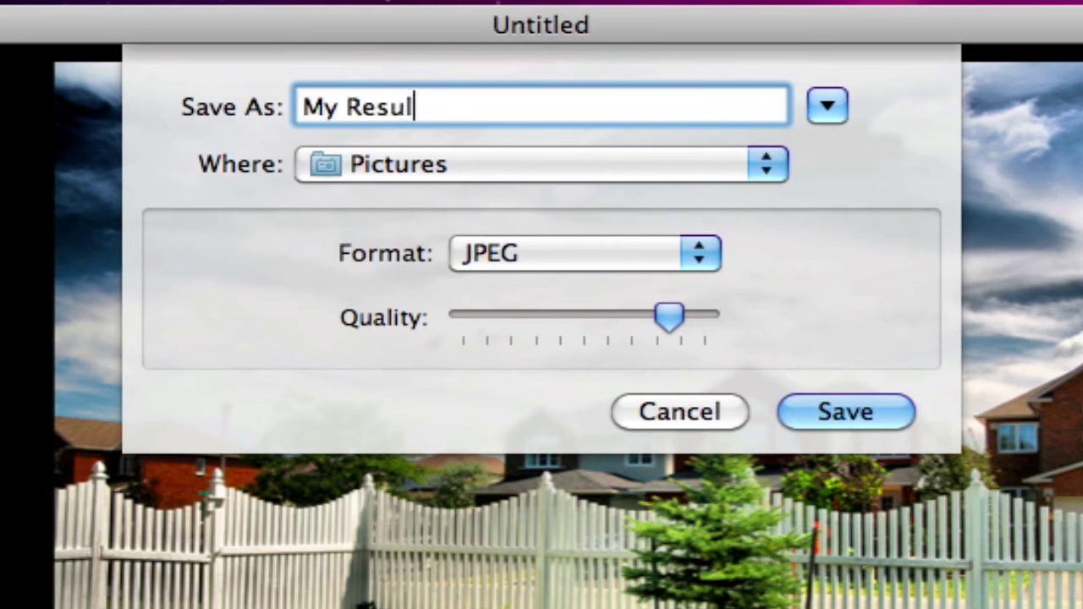
pyautogui.write('t')
pyautogui.click(856, 412)
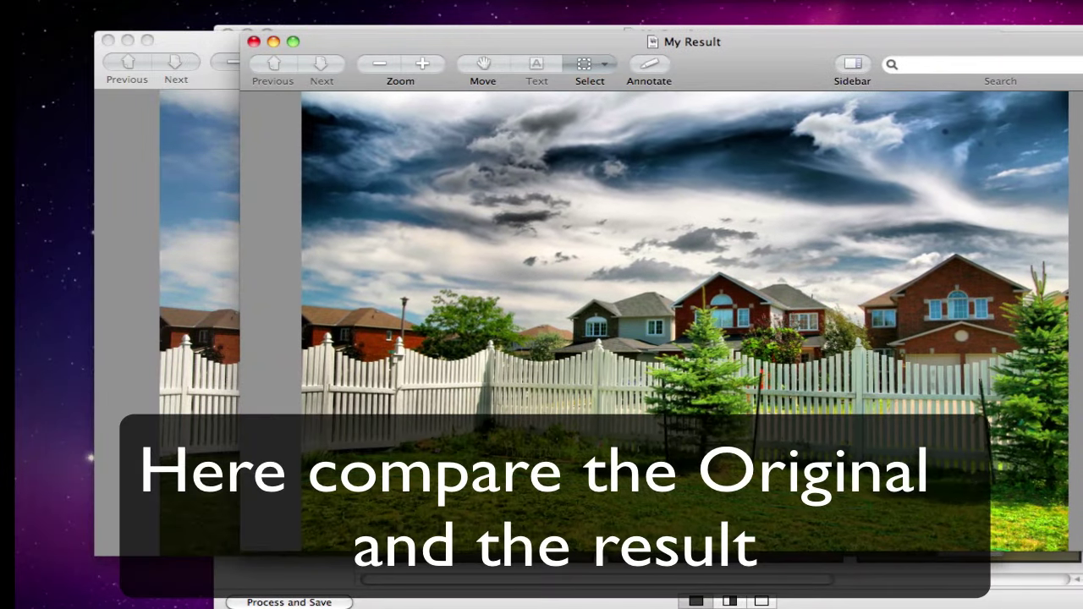
# - Arrange the My Result and zahrada.jpg Preview windows side by side for comparison
pyautogui.moveTo(733, 68); pyautogui.dragTo(1004, 63)
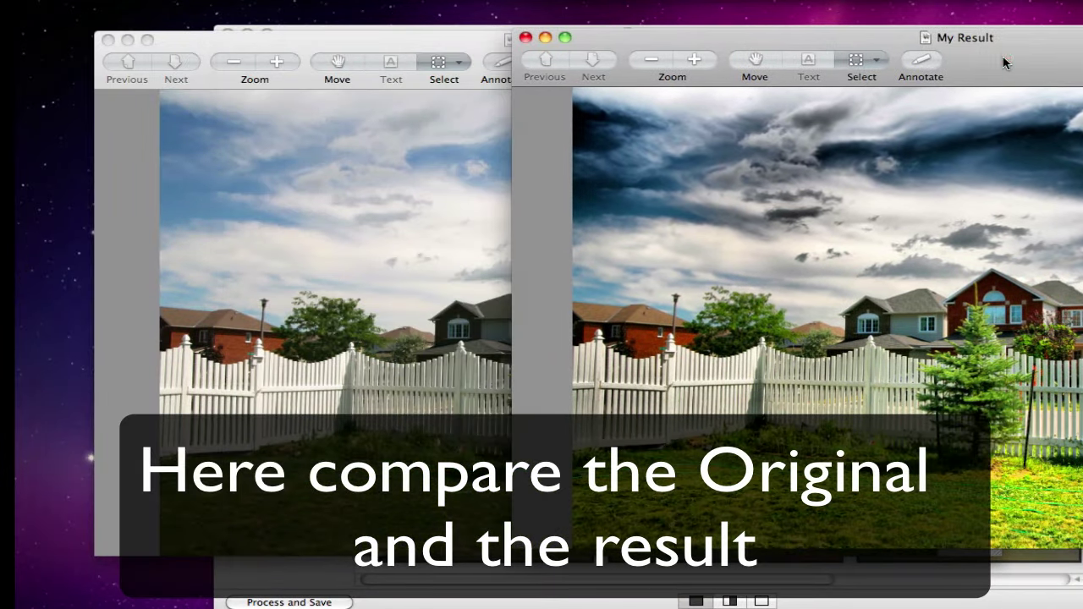
pyautogui.click(429, 49)
pyautogui.moveTo(473, 49); pyautogui.dragTo(475, 43)
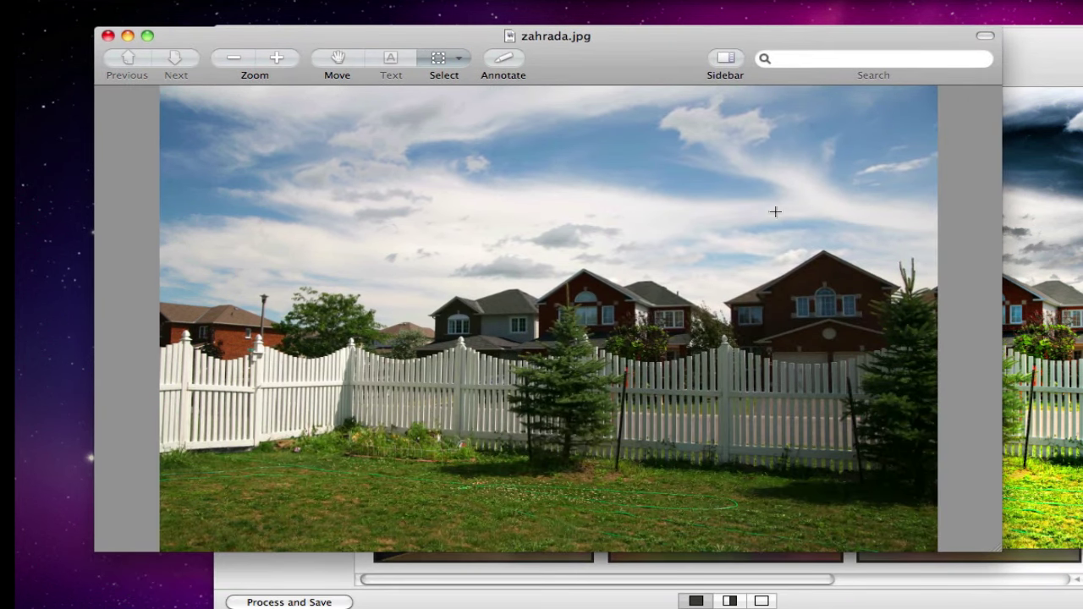
pyautogui.moveTo(1047, 46); pyautogui.dragTo(1022, 44)
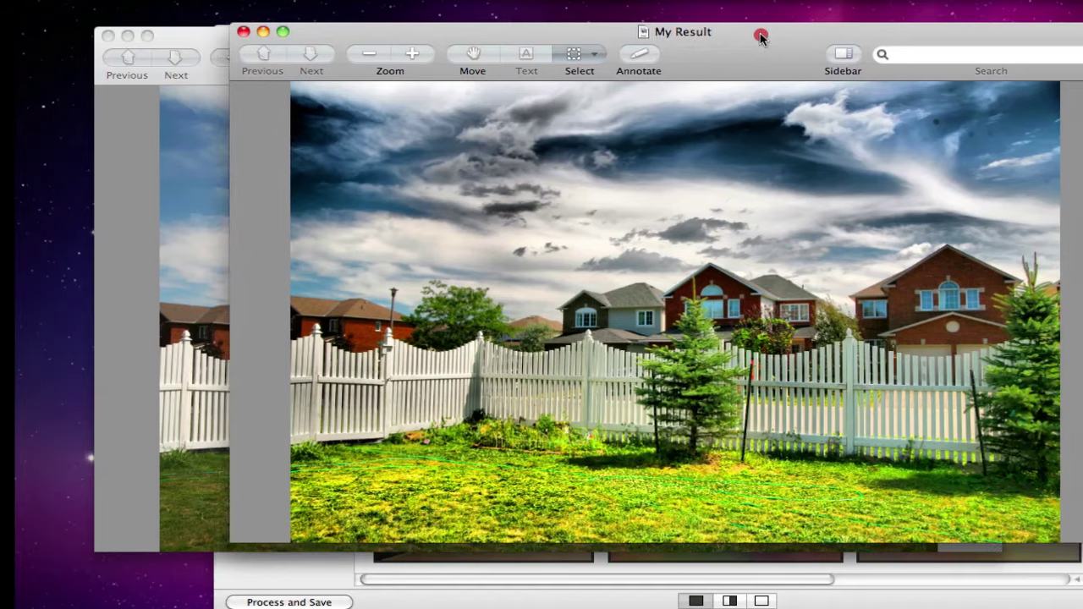
pyautogui.moveTo(765, 37); pyautogui.dragTo(638, 41)
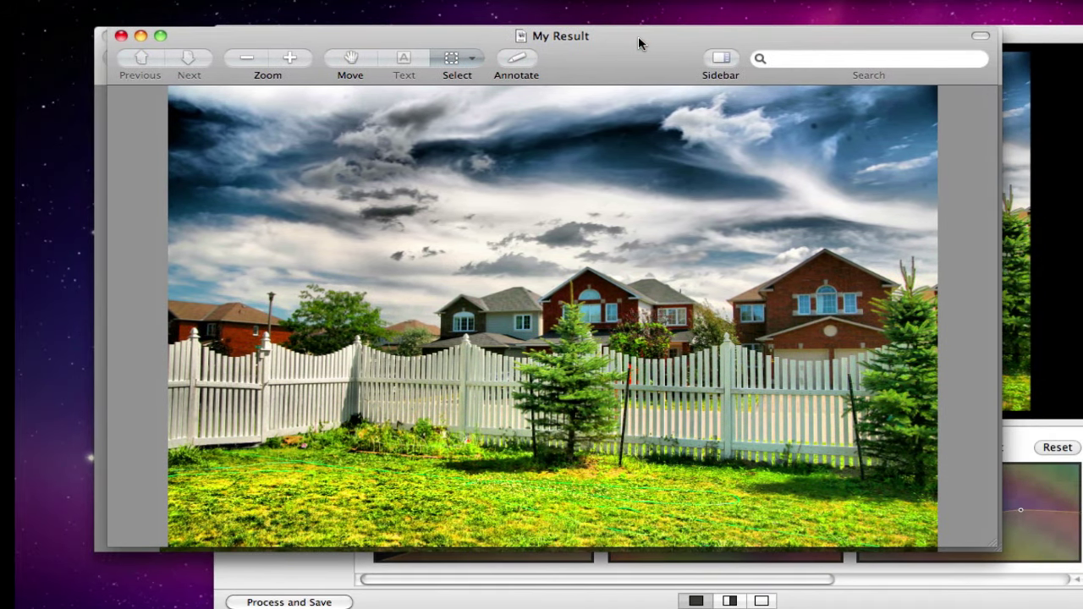
pyautogui.moveTo(637, 37)
pyautogui.mouseDown()
pyautogui.moveTo(637, 221)
pyautogui.moveTo(1082, 61)
pyautogui.mouseUp()
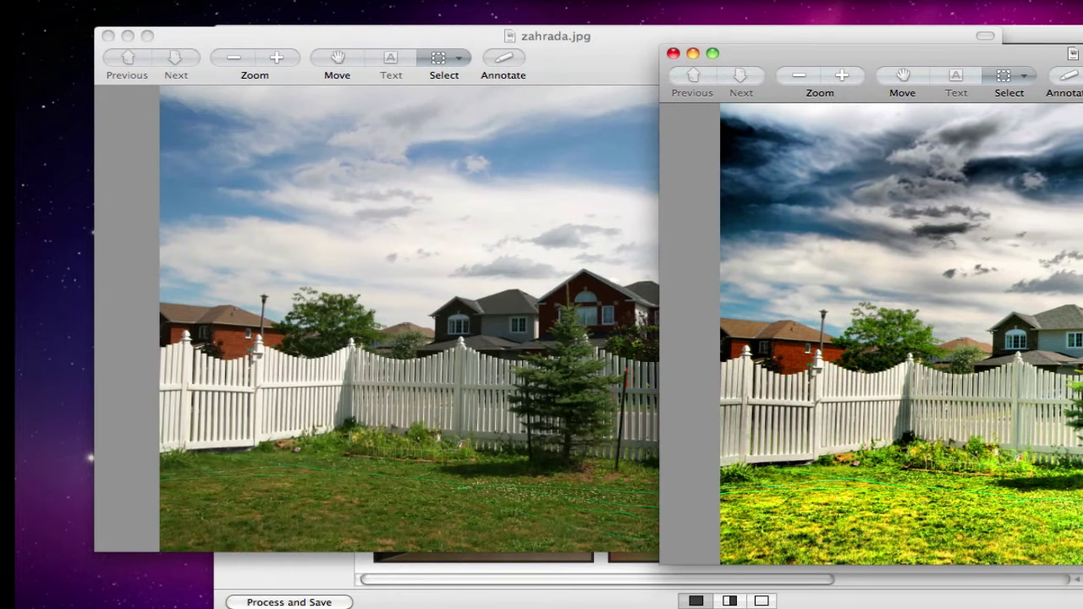
# - Close both Preview images and return to the ReVitalize My Result window
pyautogui.click(673, 54)
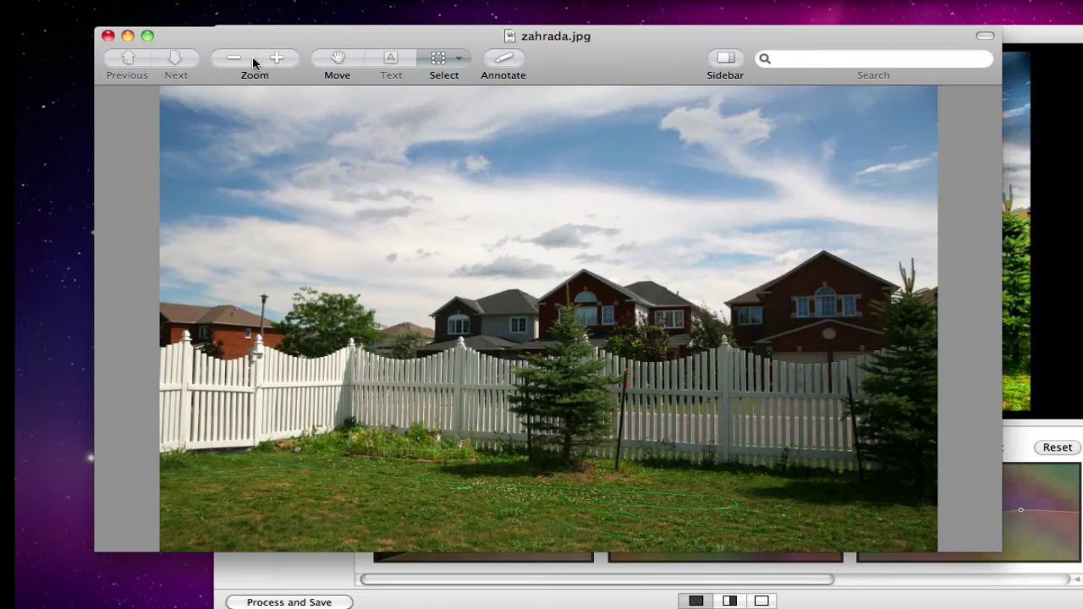
pyautogui.click(108, 41)
pyautogui.click(682, 149)
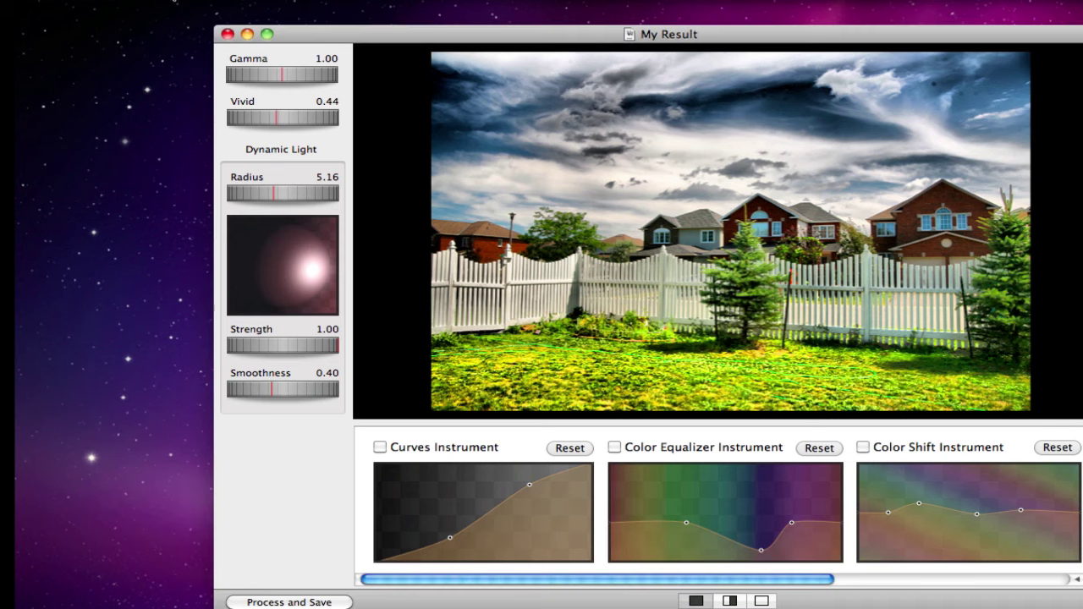
# - Create a new Untitled ReVitalize window via File > New
pyautogui.click(170, 1)
pyautogui.click(169, 10)
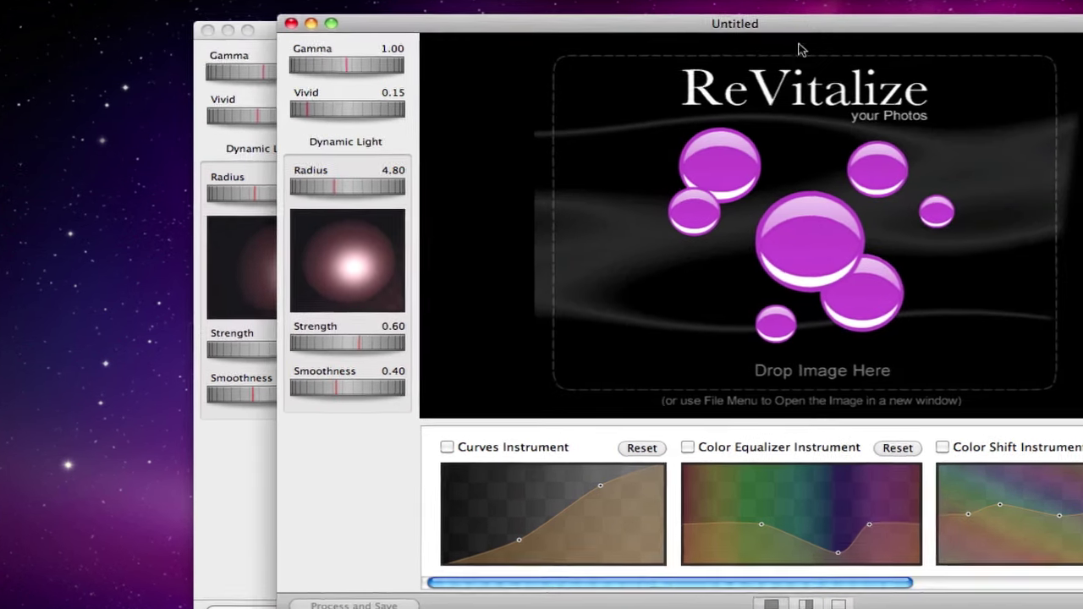